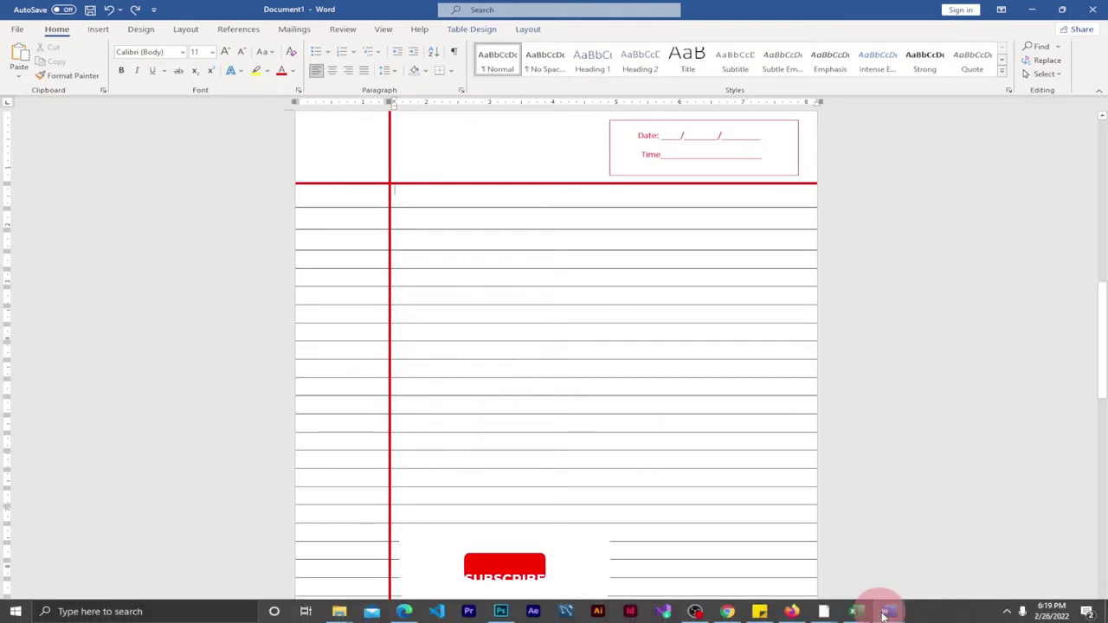
# Switch to the blank Document2 and set its paper size to A4.
pyautogui.moveTo(890, 613)
pyautogui.click(940, 559)
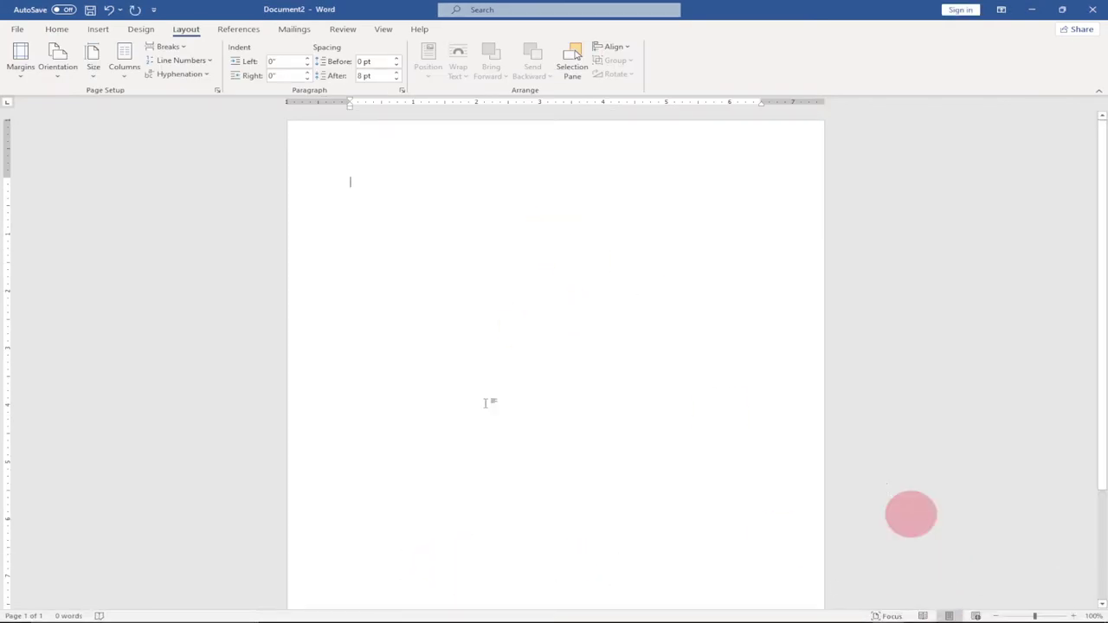
pyautogui.click(96, 76)
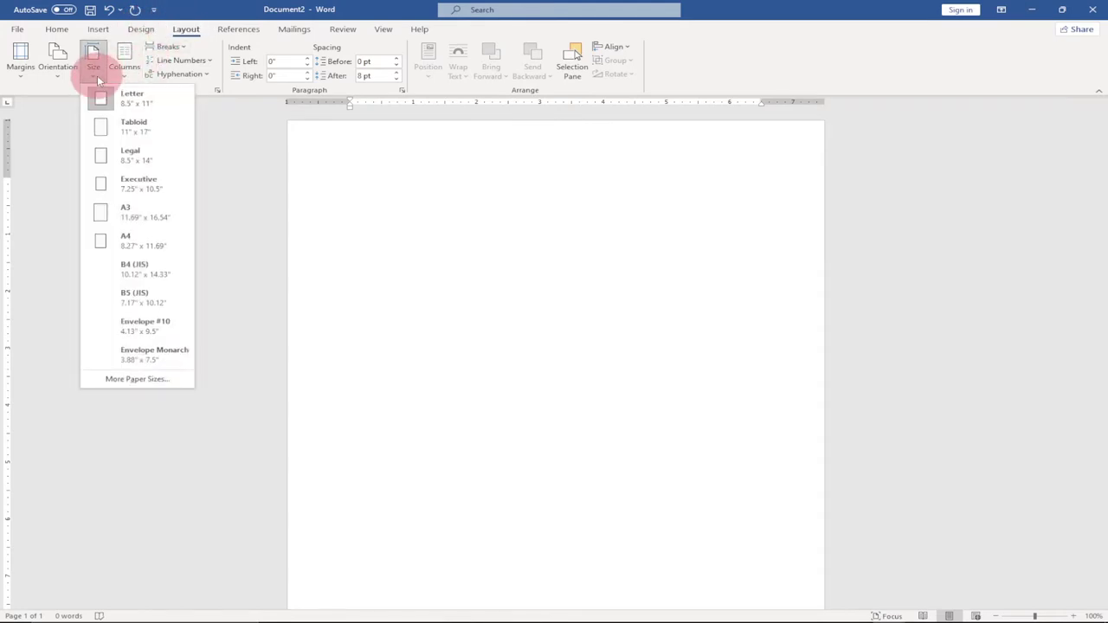
pyautogui.click(126, 240)
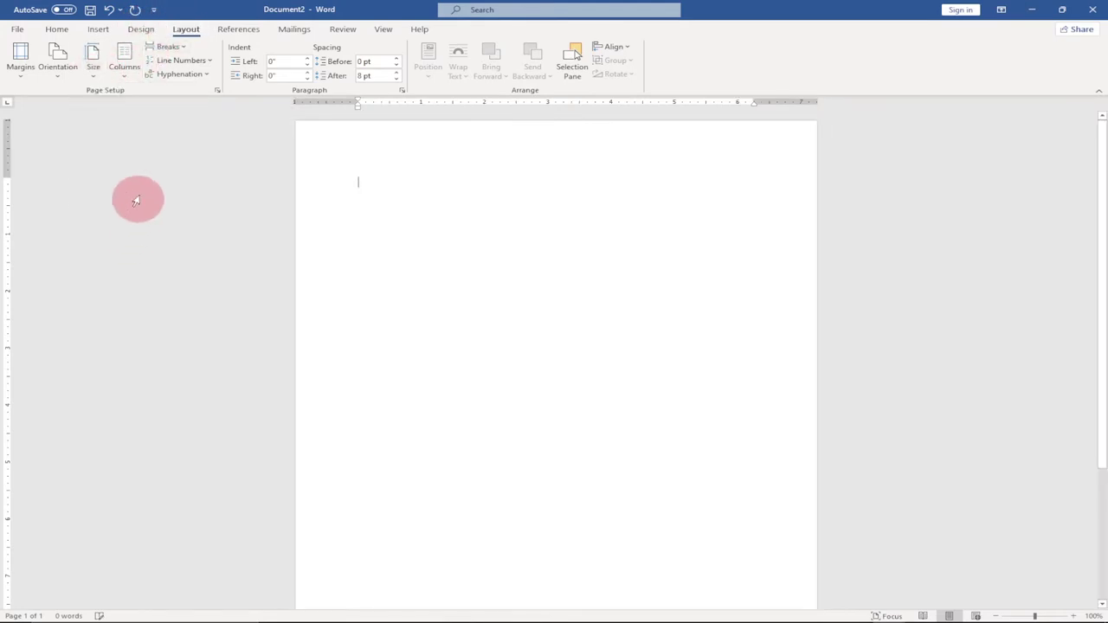
# Set the page orientation to Portrait.
pyautogui.click(54, 80)
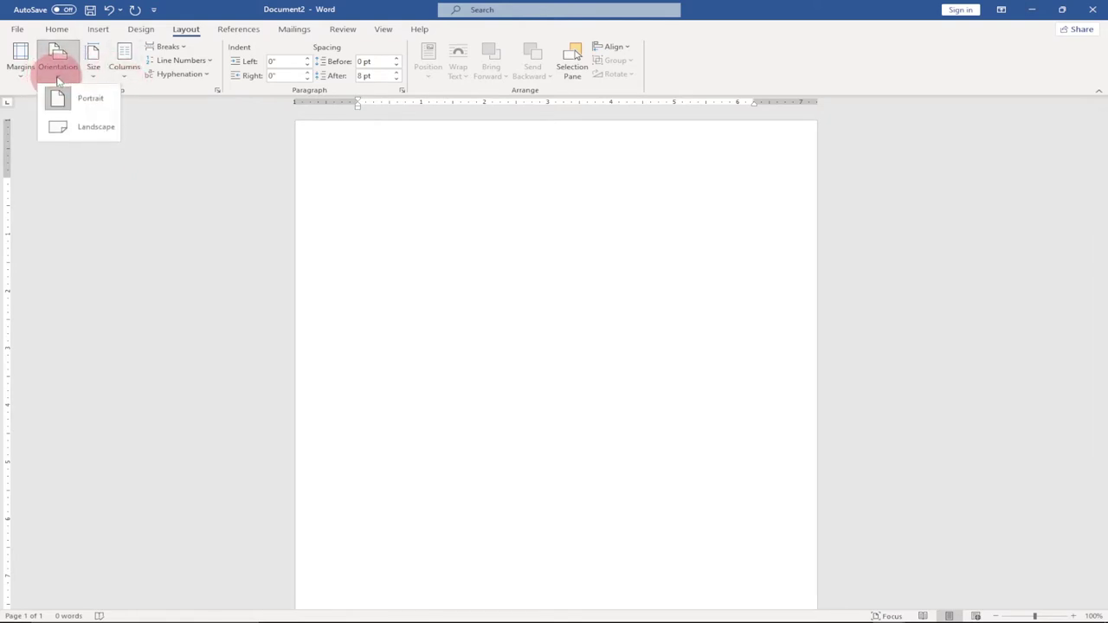
pyautogui.click(72, 100)
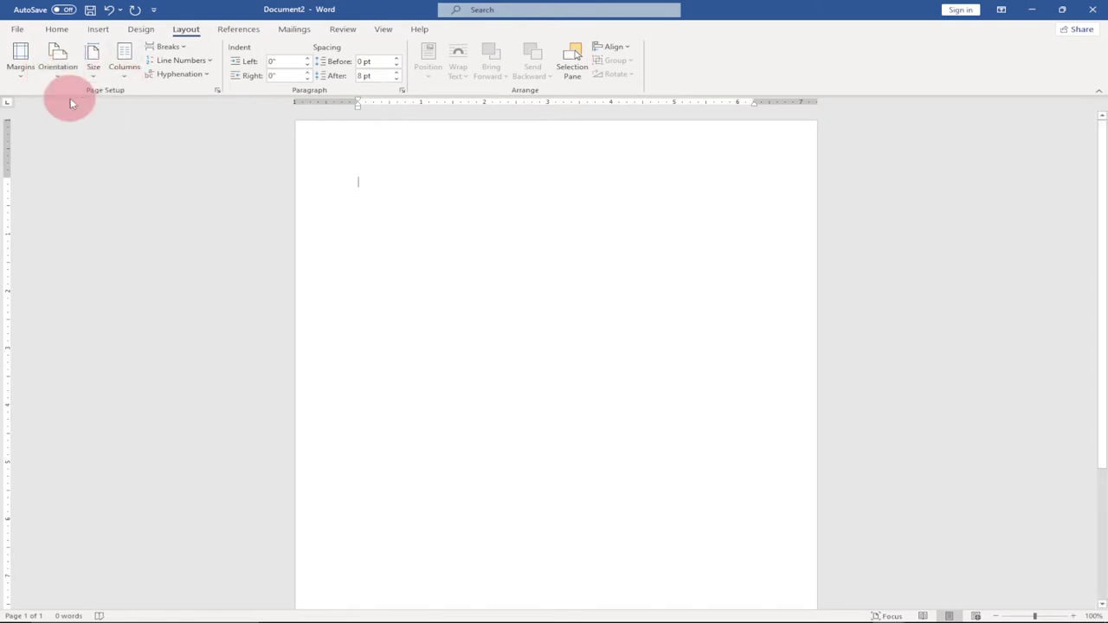
pyautogui.click(22, 77)
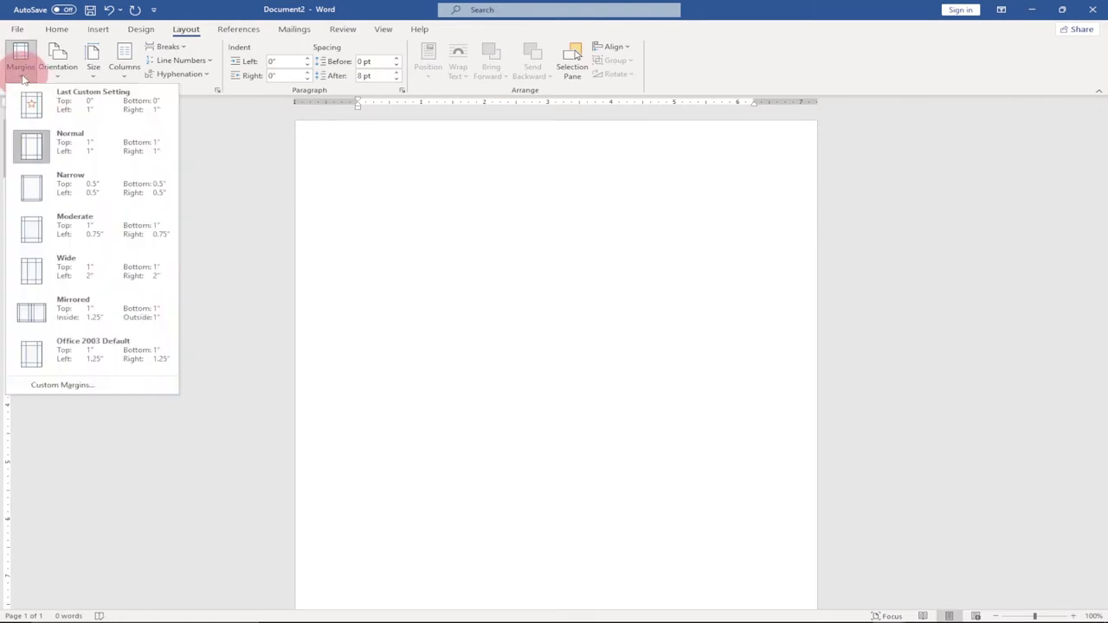
# Set custom top and bottom margins to 0, ignoring the printable-area warning.
pyautogui.click(57, 385)
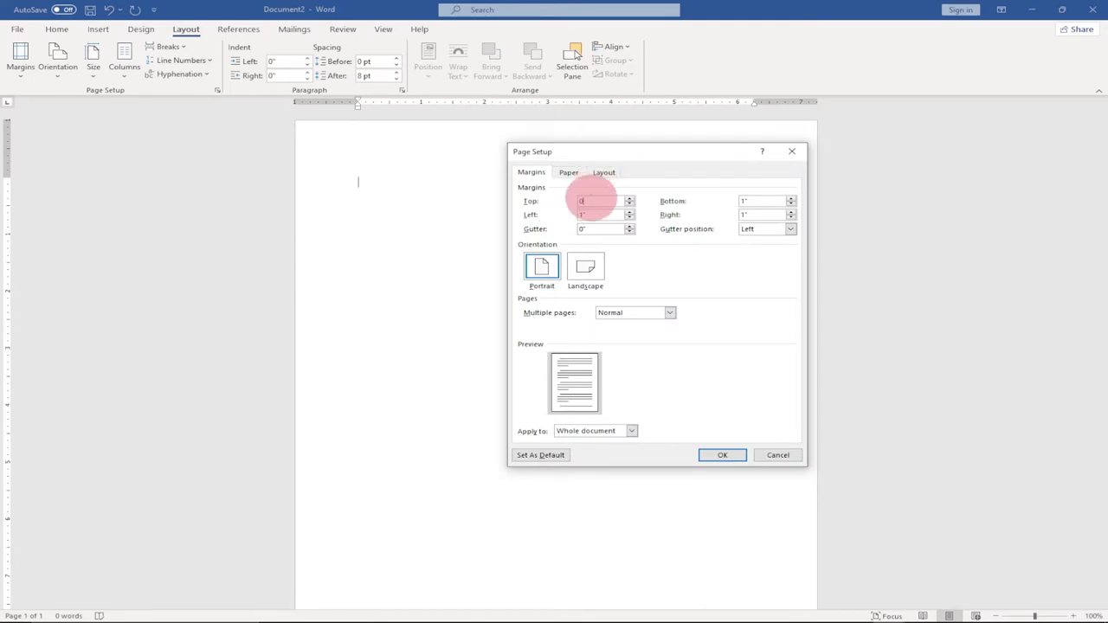
pyautogui.write('0')
pyautogui.click(751, 201)
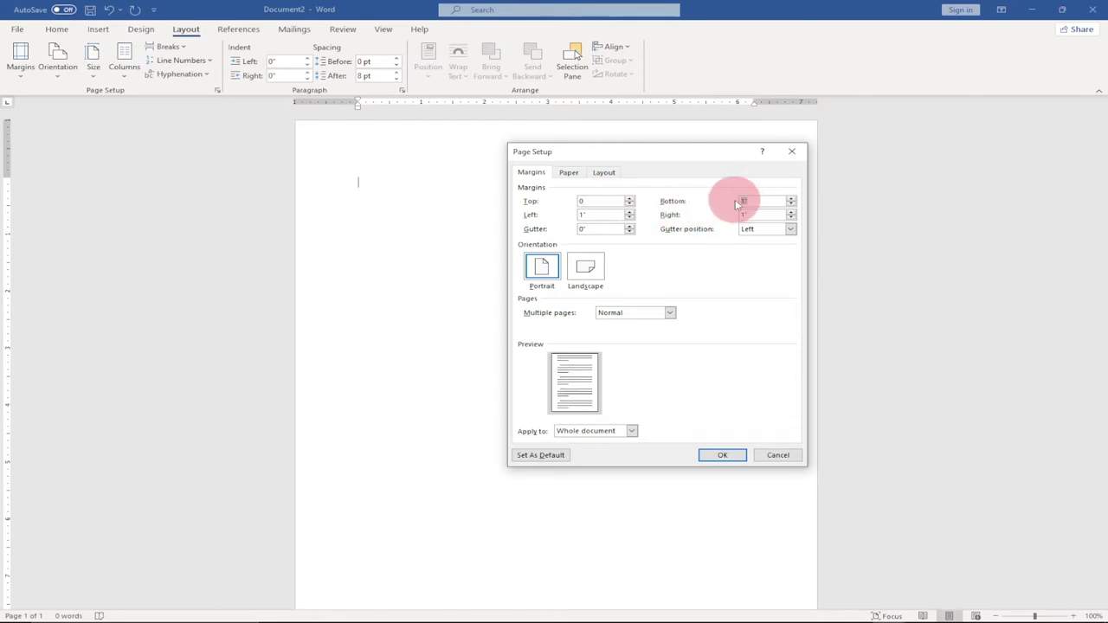
pyautogui.write('0')
pyautogui.click(719, 456)
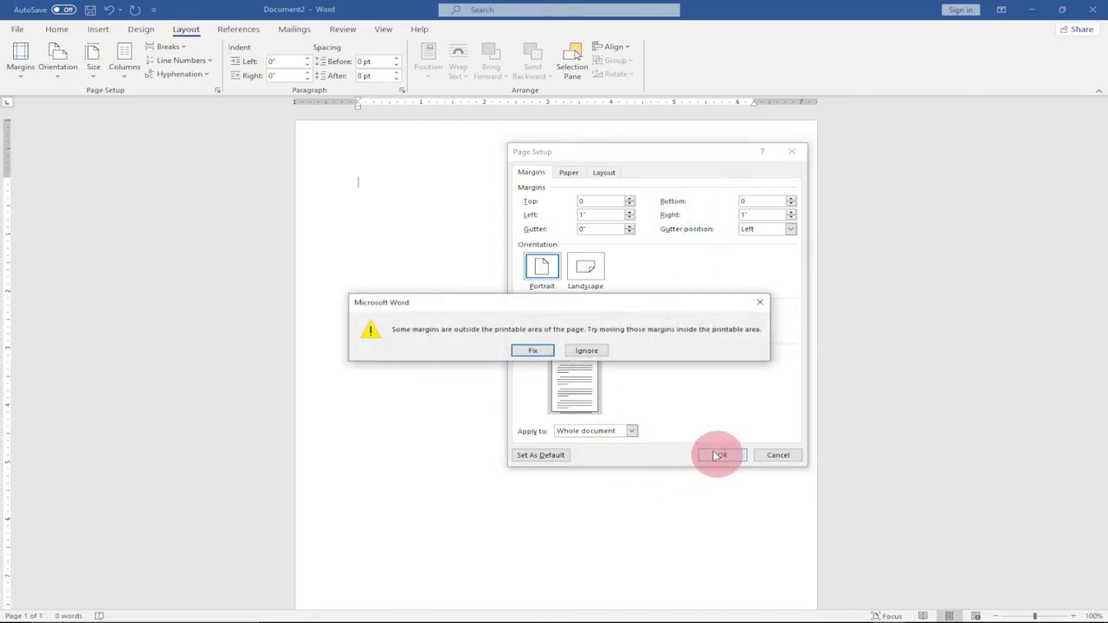
pyautogui.click(595, 359)
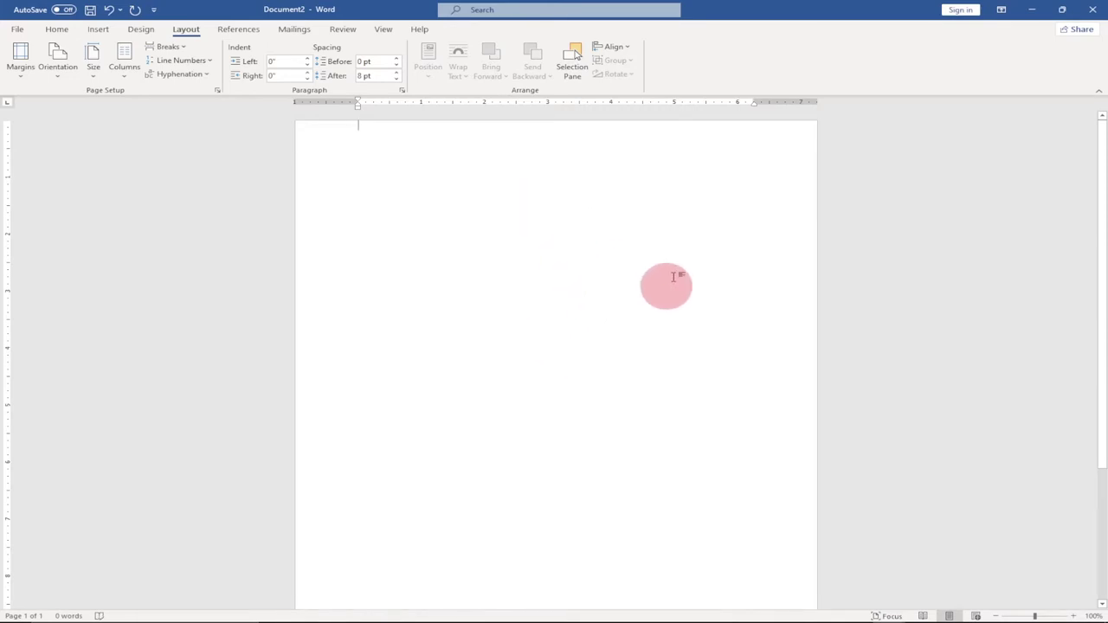
pyautogui.click(101, 31)
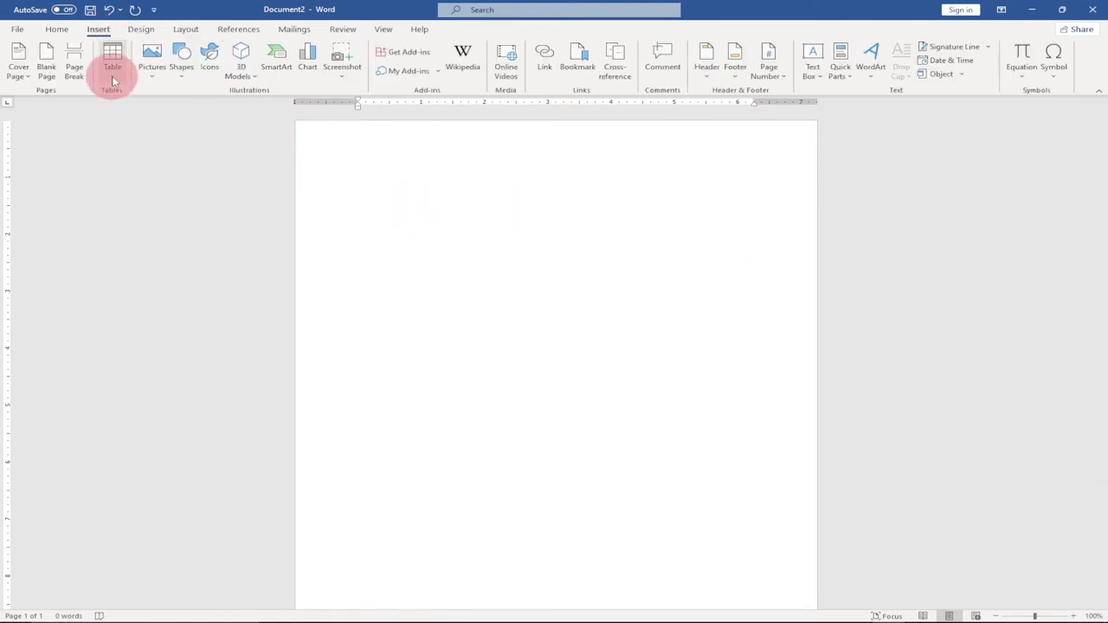
# Draw a table's outer box across the top of the page with Draw Table.
pyautogui.click(112, 69)
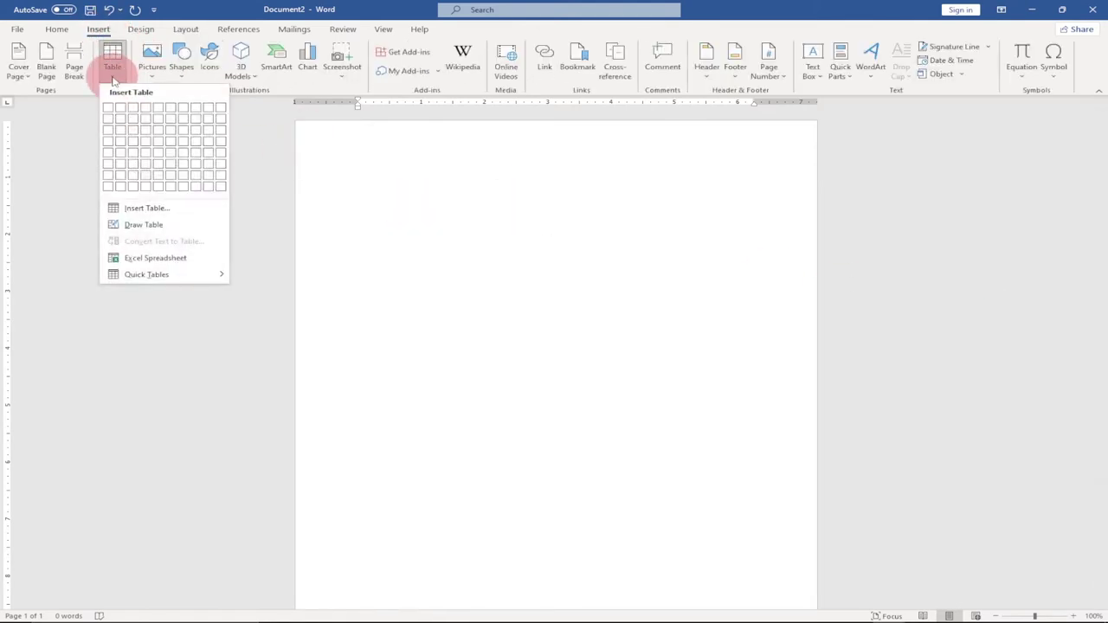
pyautogui.click(152, 223)
pyautogui.moveTo(350, 216)
pyautogui.mouseDown()
pyautogui.moveTo(450, 300)
pyautogui.moveTo(697, 338)
pyautogui.moveTo(799, 334)
pyautogui.mouseUp()
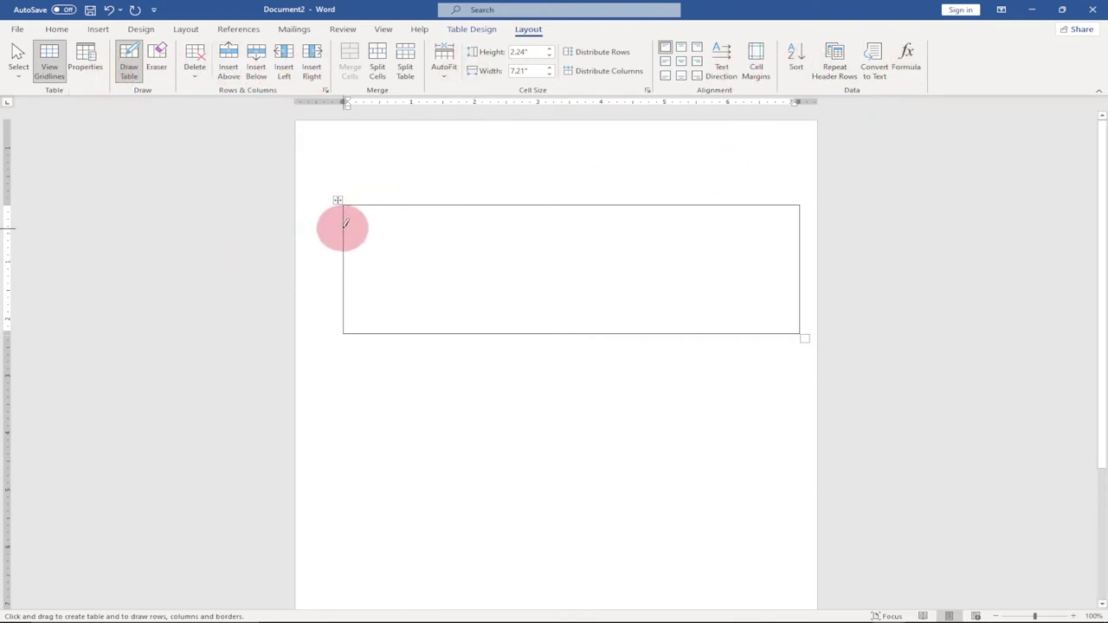
# Draw row lines for eight thin rows and a vertical line for a 1" left column.
pyautogui.moveTo(345, 221); pyautogui.dragTo(727, 225)
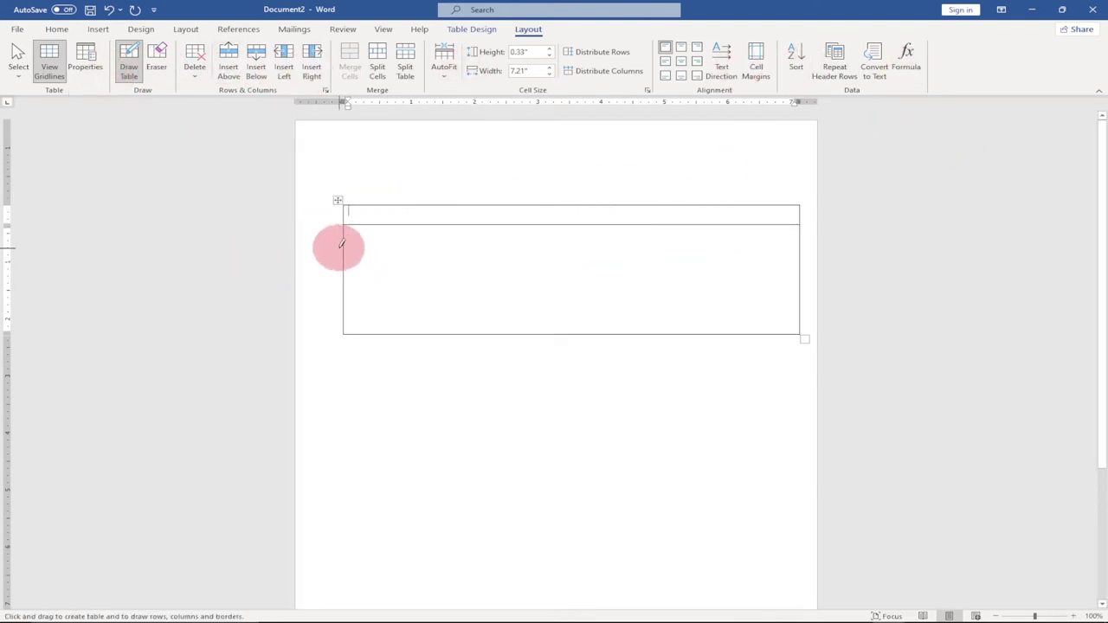
pyautogui.moveTo(346, 245); pyautogui.dragTo(740, 238)
pyautogui.moveTo(345, 264); pyautogui.dragTo(740, 266)
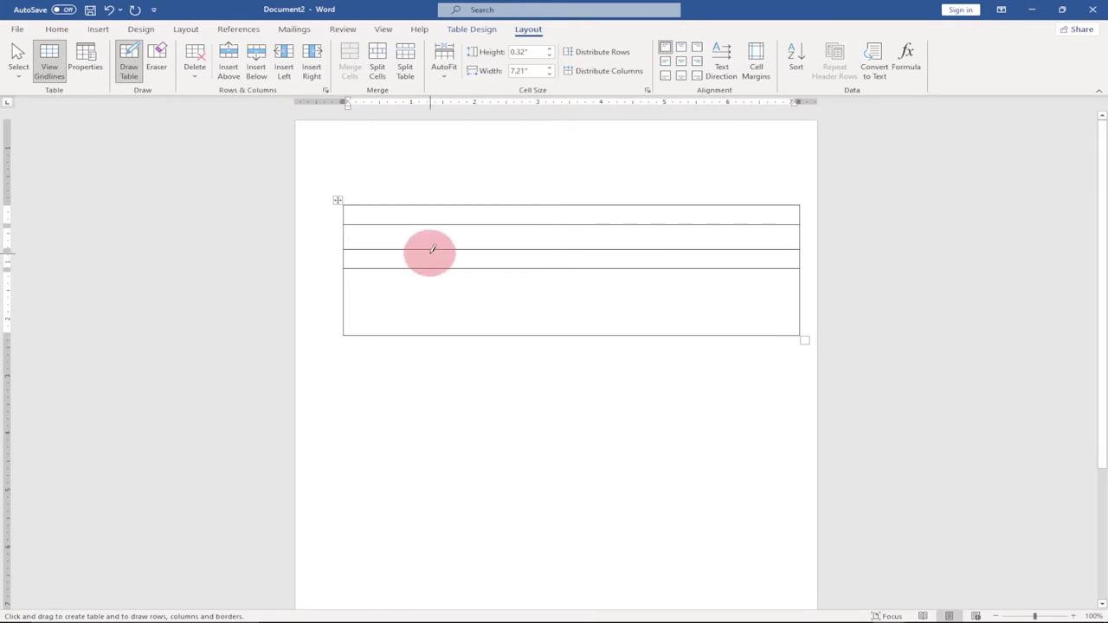
pyautogui.moveTo(338, 285); pyautogui.dragTo(766, 282)
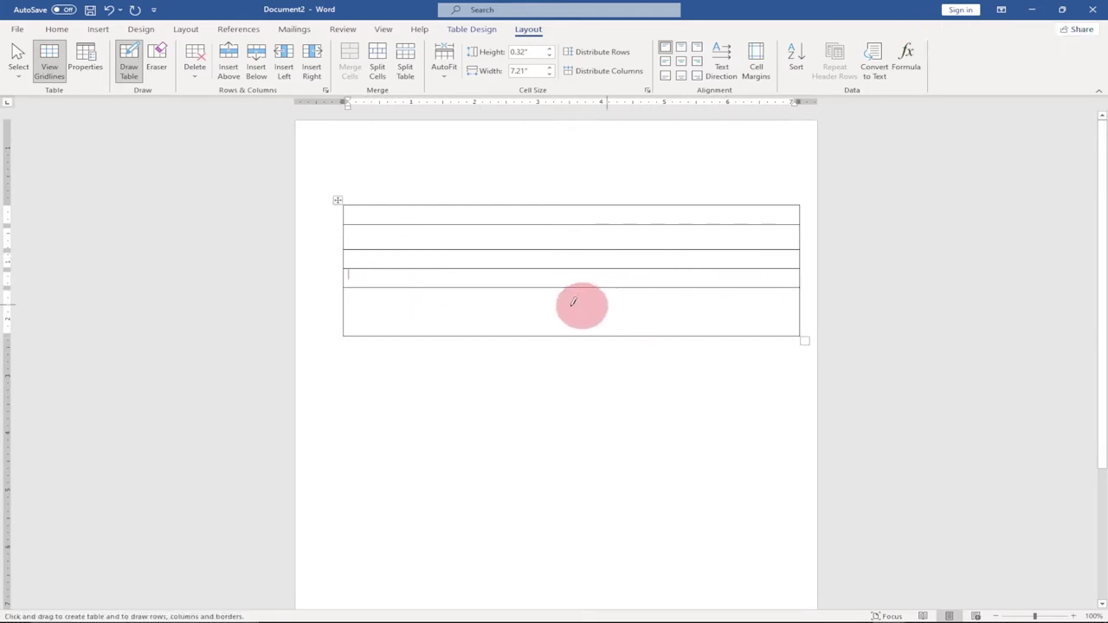
pyautogui.moveTo(347, 299)
pyautogui.mouseDown()
pyautogui.moveTo(690, 300)
pyautogui.moveTo(407, 309)
pyautogui.moveTo(707, 316)
pyautogui.moveTo(681, 314)
pyautogui.mouseUp()
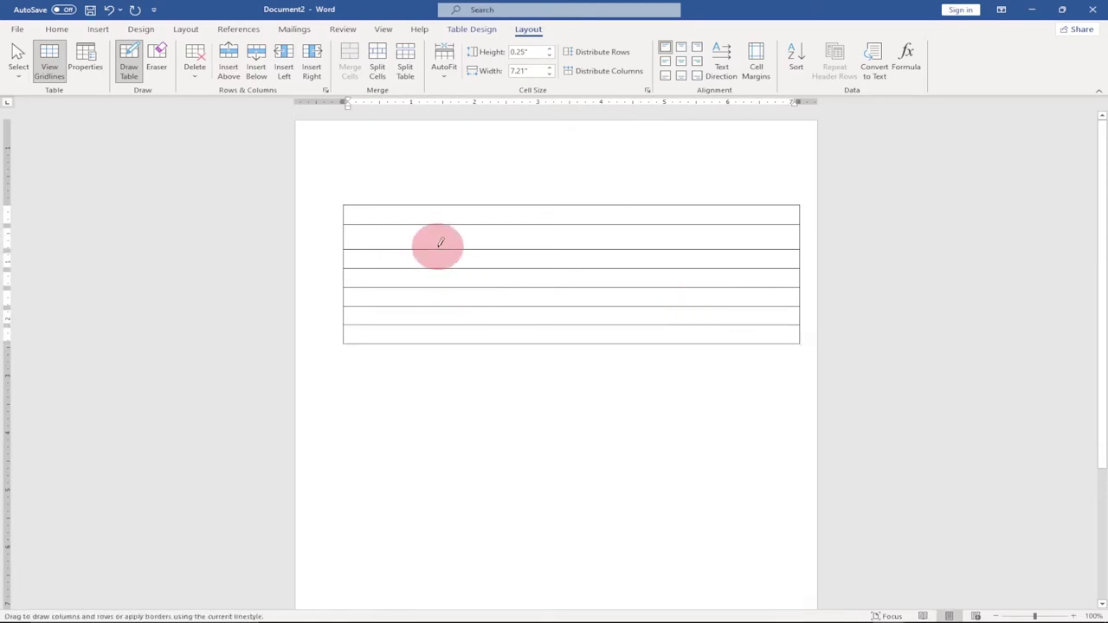
pyautogui.moveTo(345, 231); pyautogui.dragTo(678, 250)
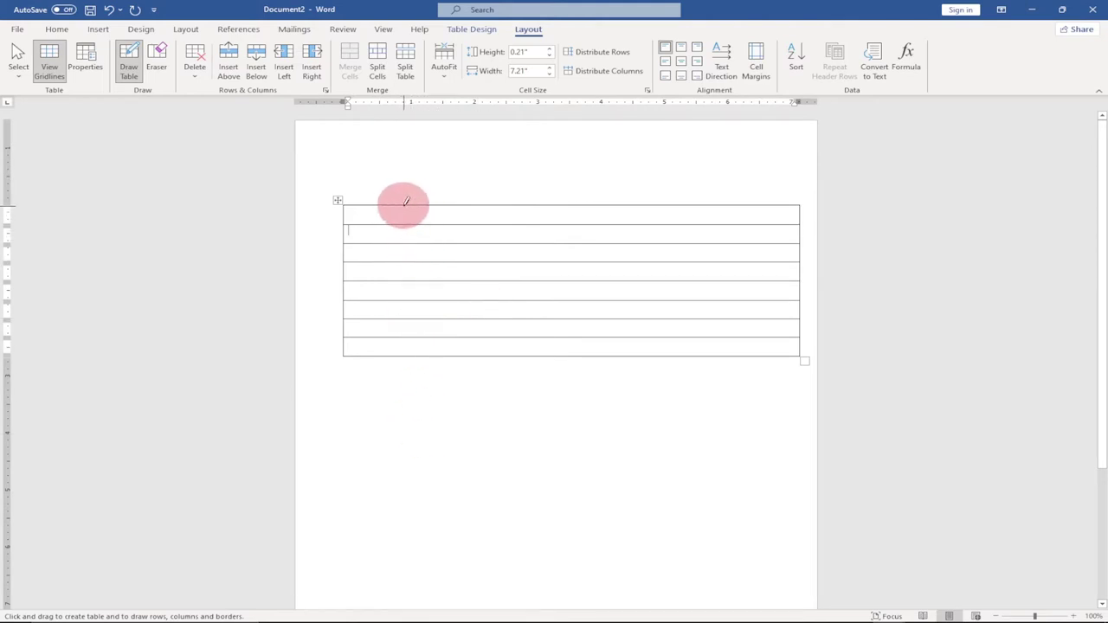
pyautogui.moveTo(408, 203); pyautogui.dragTo(411, 337)
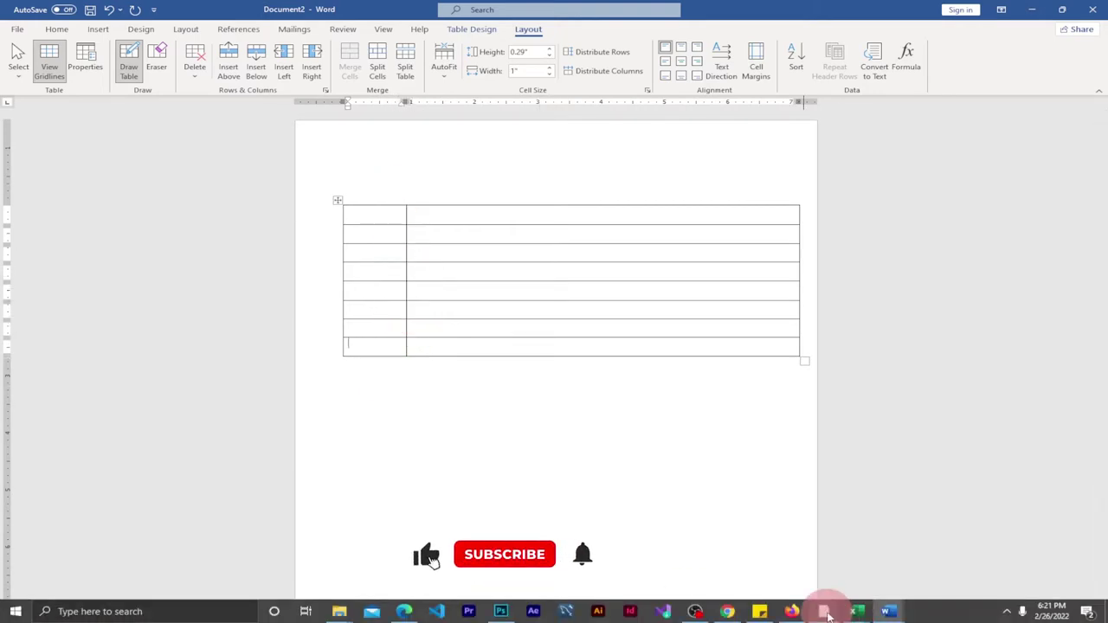
pyautogui.moveTo(899, 612)
pyautogui.click(836, 567)
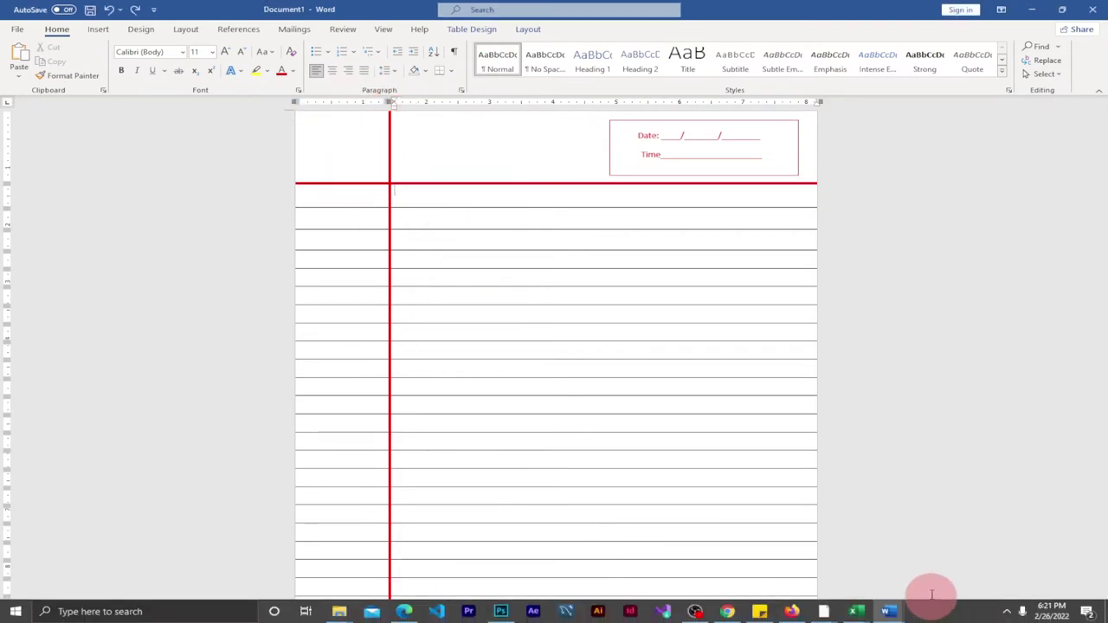
pyautogui.moveTo(894, 613)
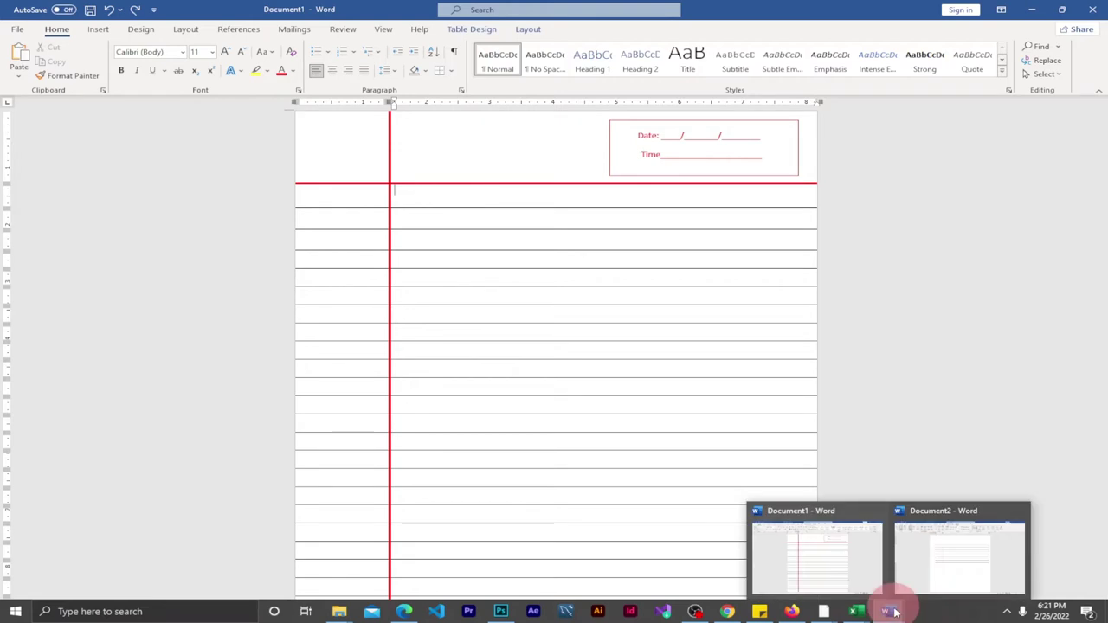
pyautogui.click(922, 548)
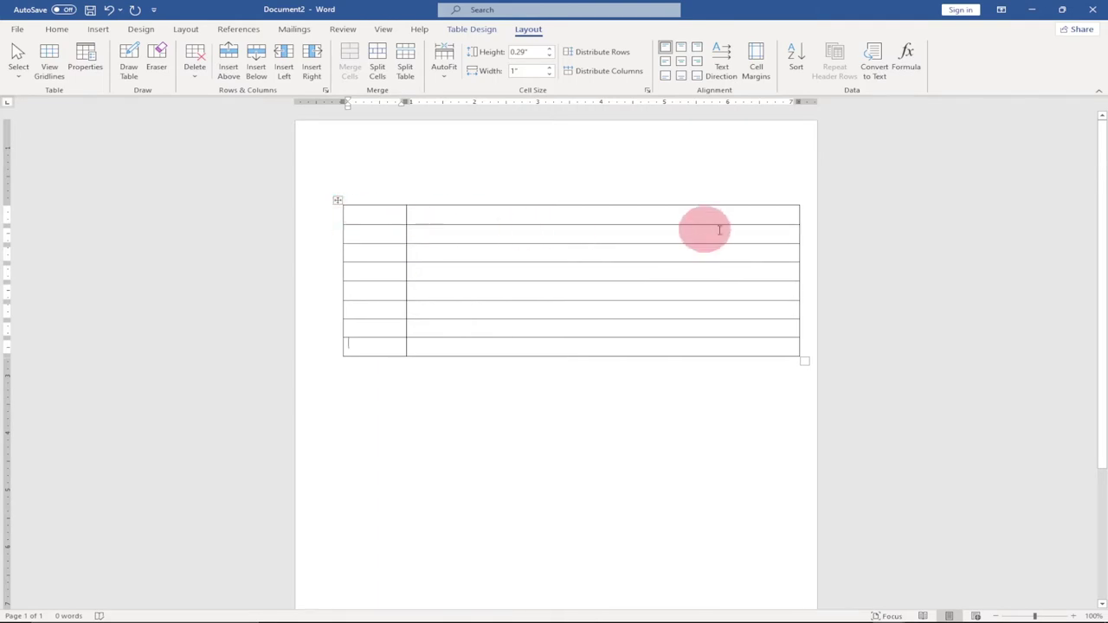
pyautogui.moveTo(883, 606)
pyautogui.click(817, 554)
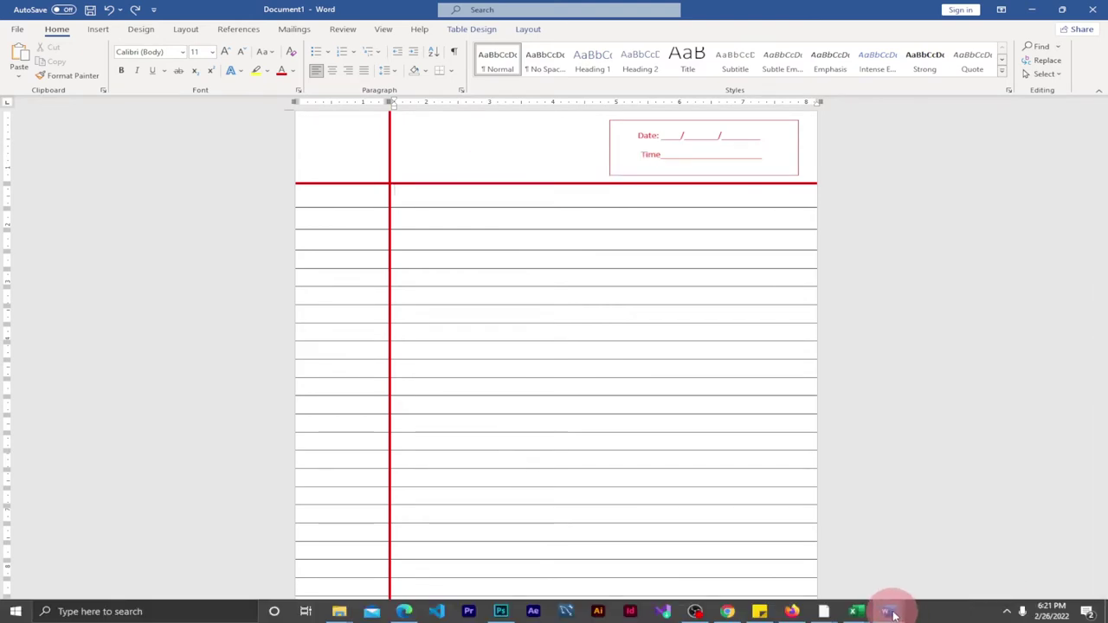
pyautogui.moveTo(892, 605)
pyautogui.click(947, 549)
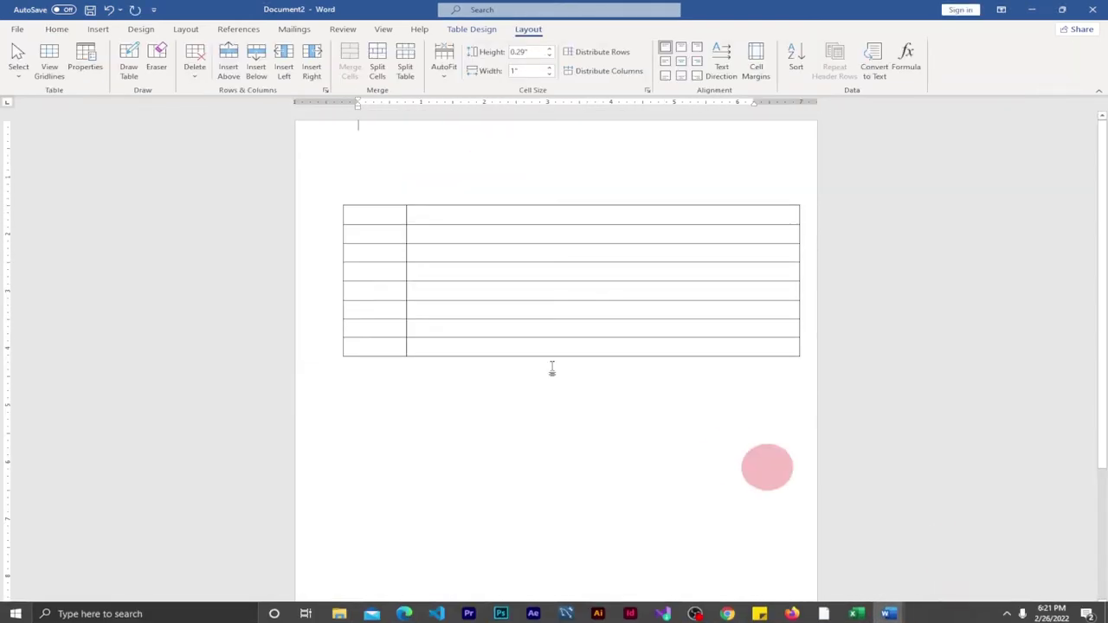
# Set the table border pen to a 3 pt red line.
pyautogui.click(427, 241)
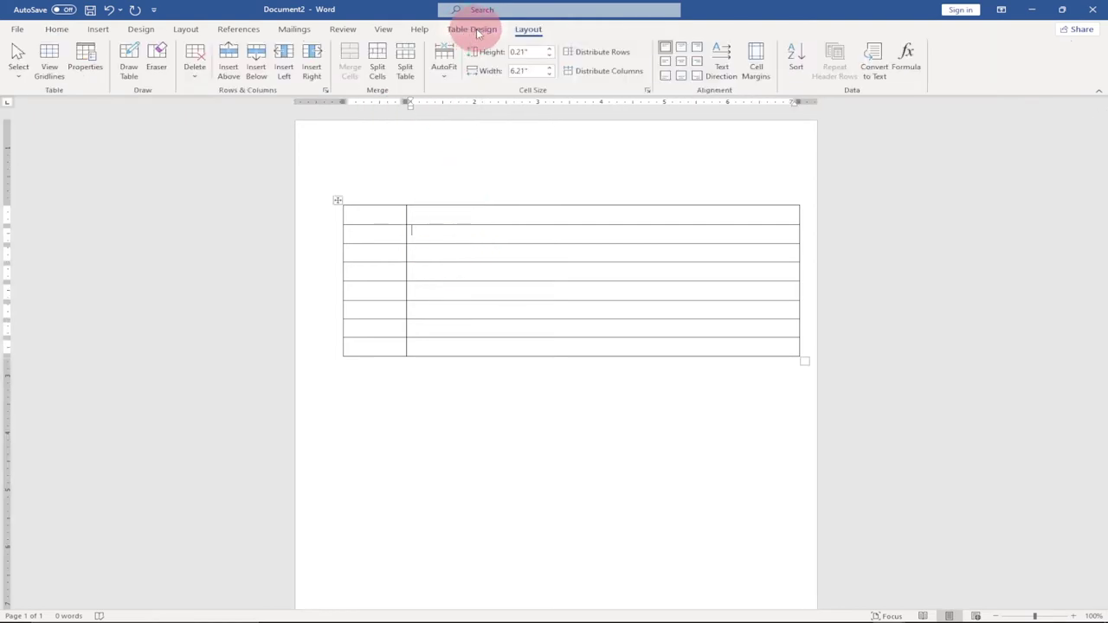
pyautogui.click(476, 29)
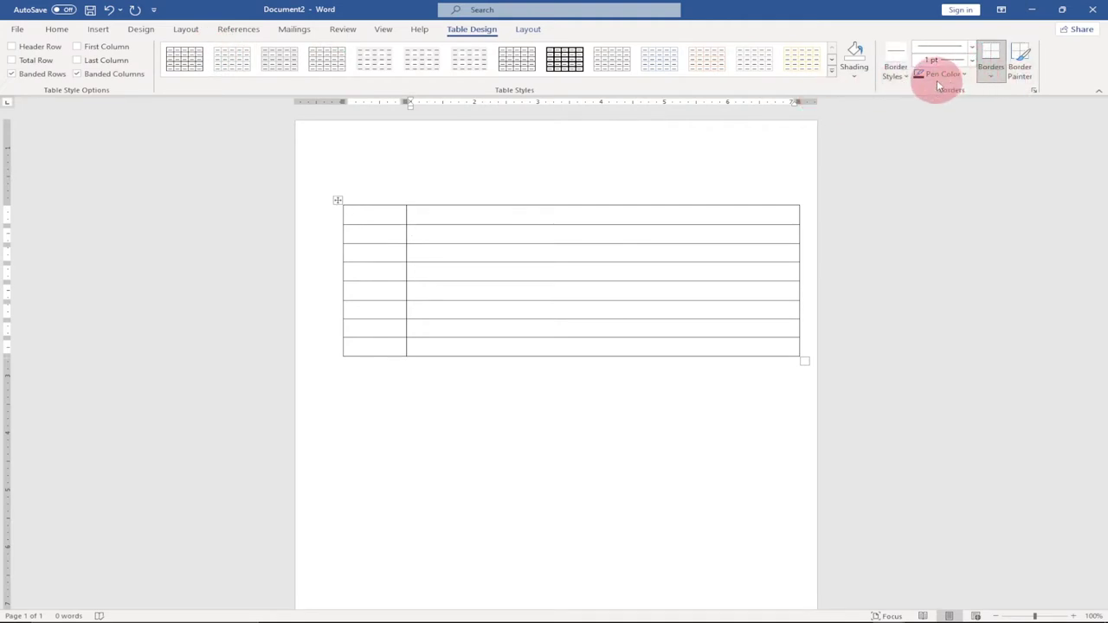
pyautogui.click(973, 61)
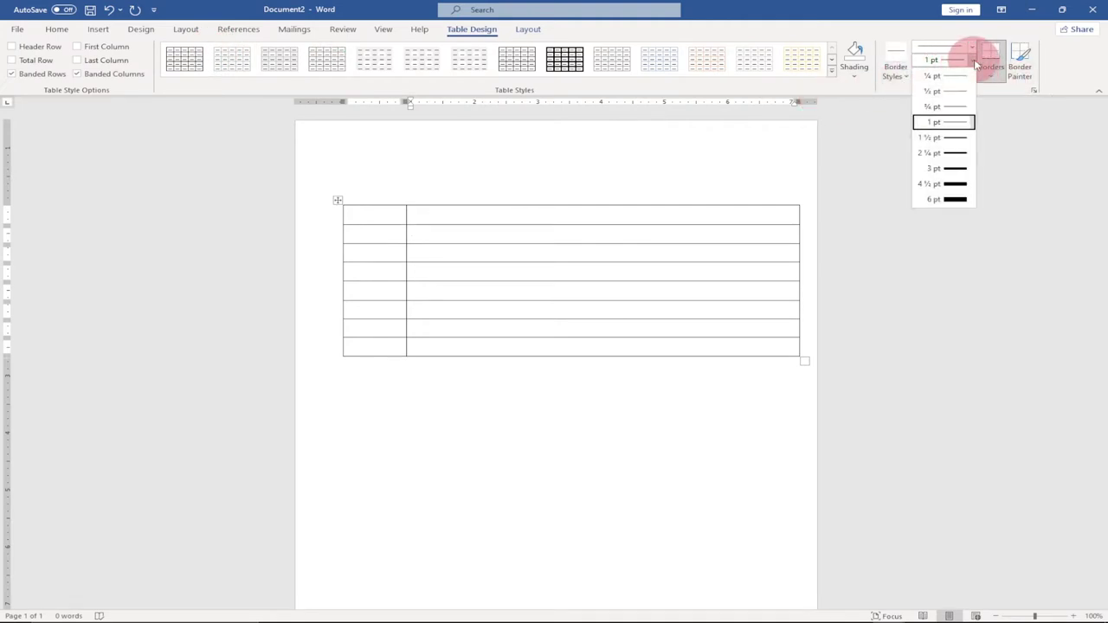
pyautogui.click(958, 169)
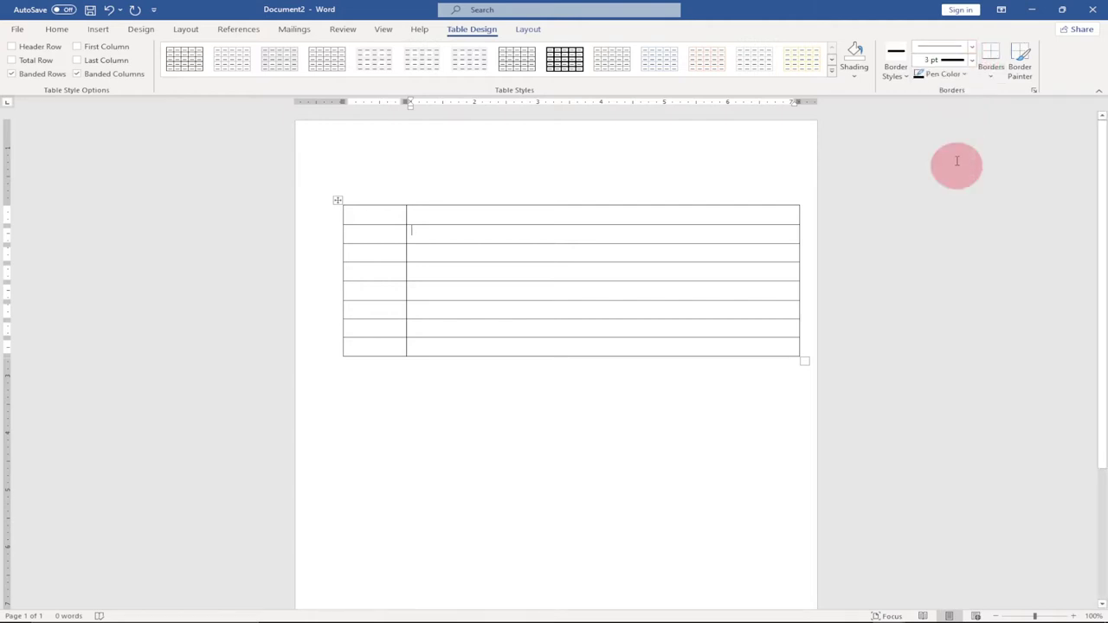
pyautogui.click(963, 75)
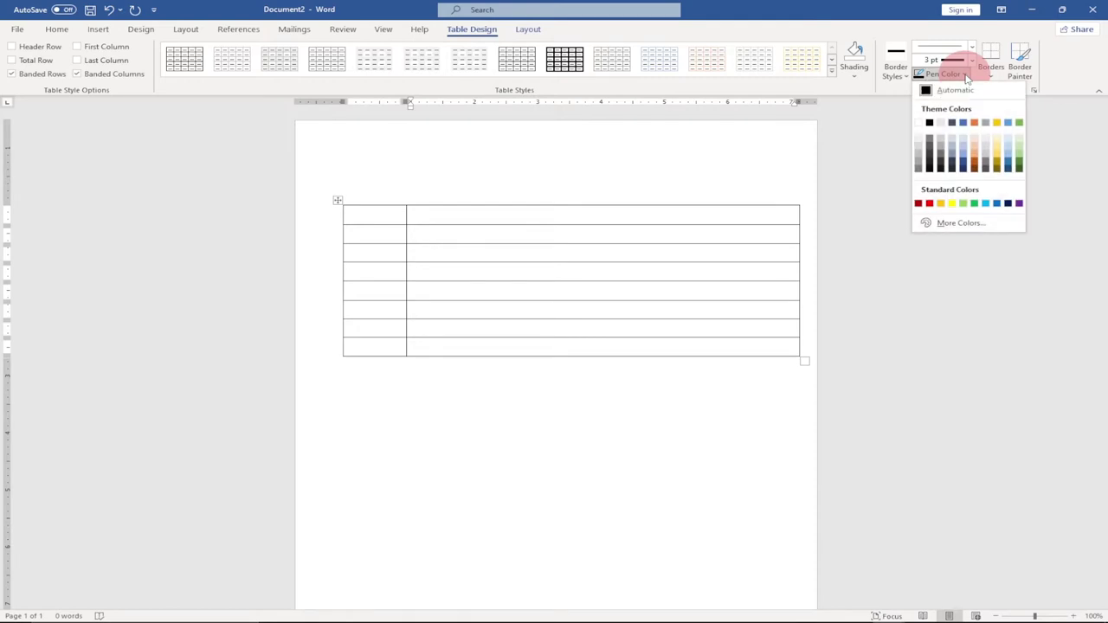
pyautogui.click(929, 203)
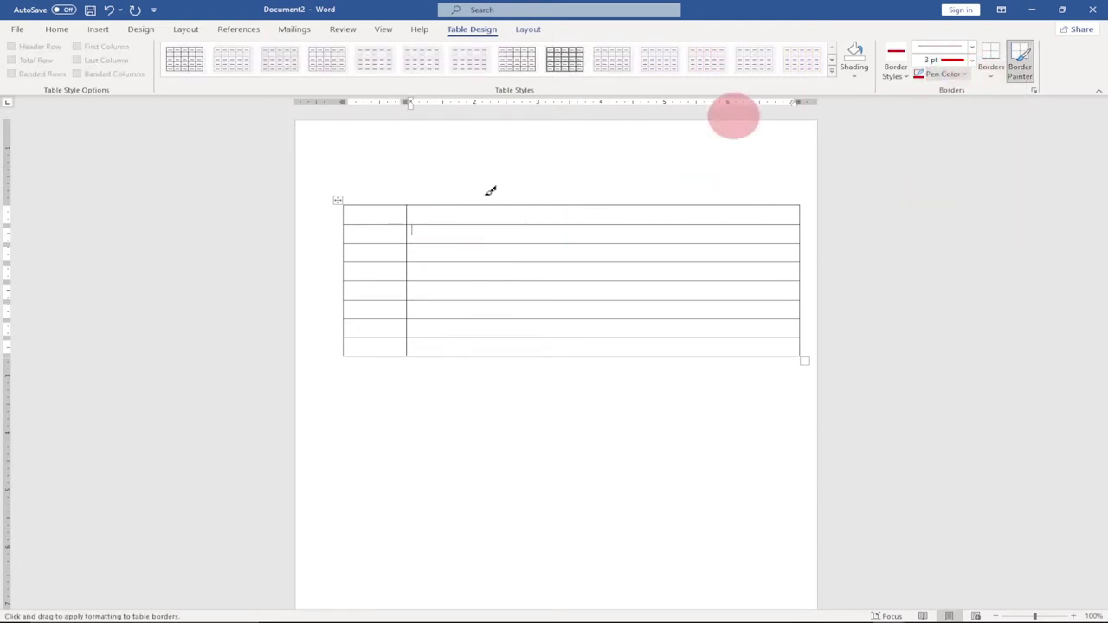
# Paint the vertical column divider and first row's bottom border red, then check Document1.
pyautogui.moveTo(410, 200); pyautogui.dragTo(415, 347)
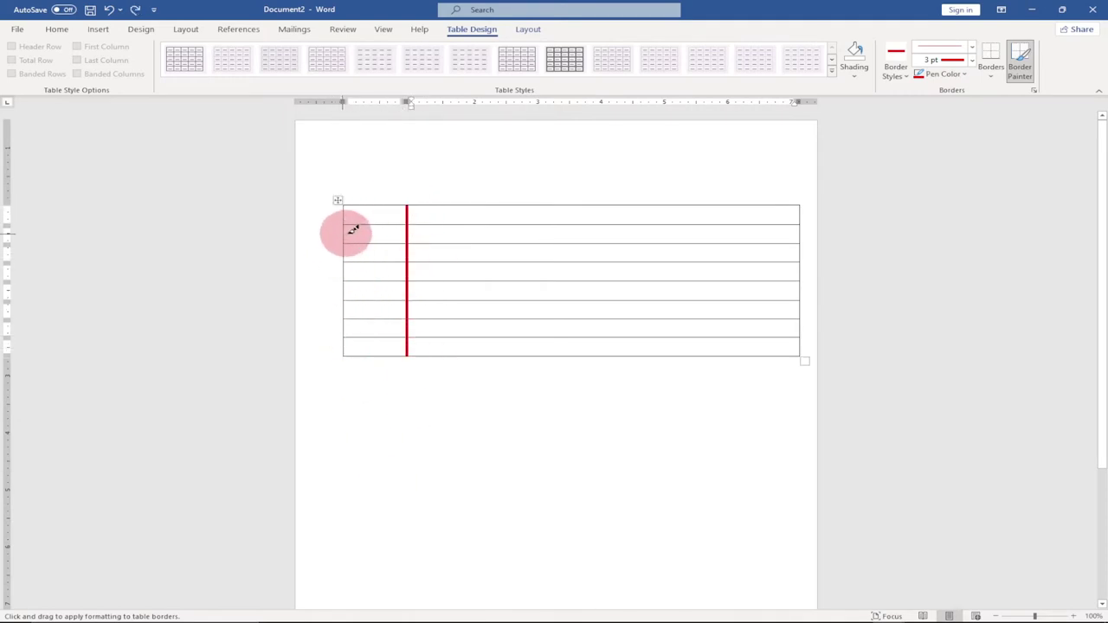
pyautogui.moveTo(389, 221); pyautogui.dragTo(673, 220)
pyautogui.moveTo(860, 603)
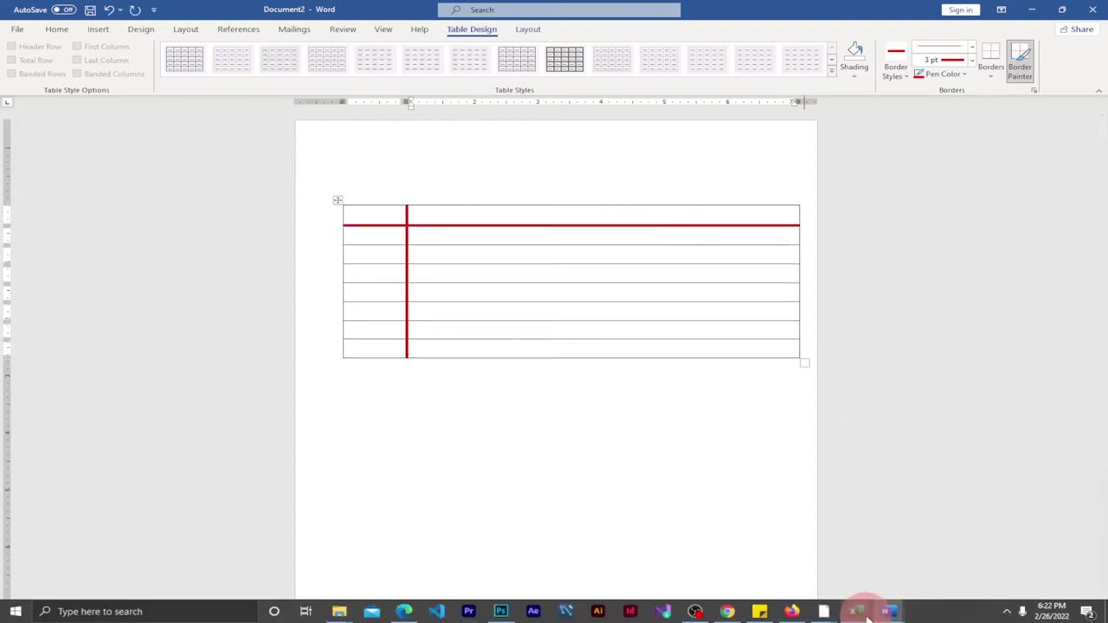
pyautogui.click(892, 612)
pyautogui.click(817, 554)
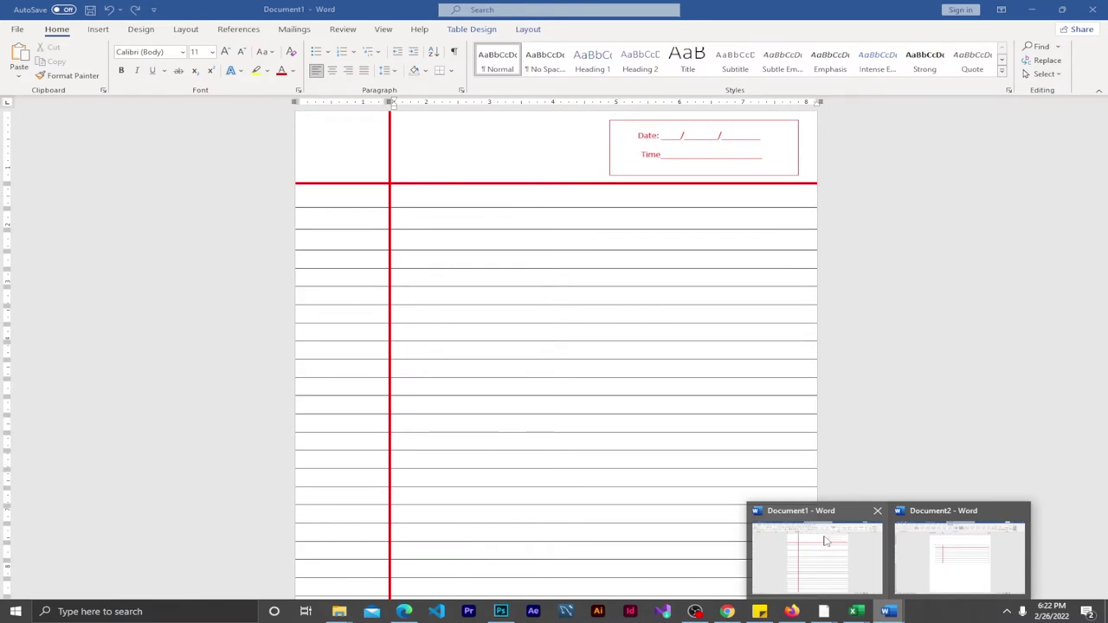
# Back in Document2, stop border painting and drag the table up the page.
pyautogui.hotkey('alt', 'Tab')
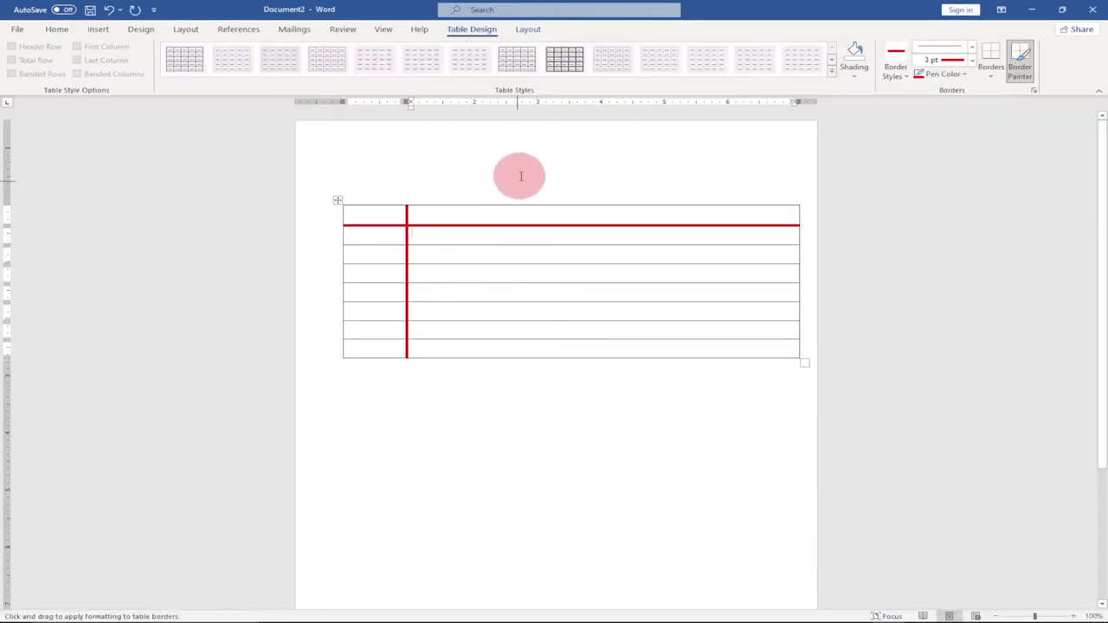
pyautogui.press('Escape')
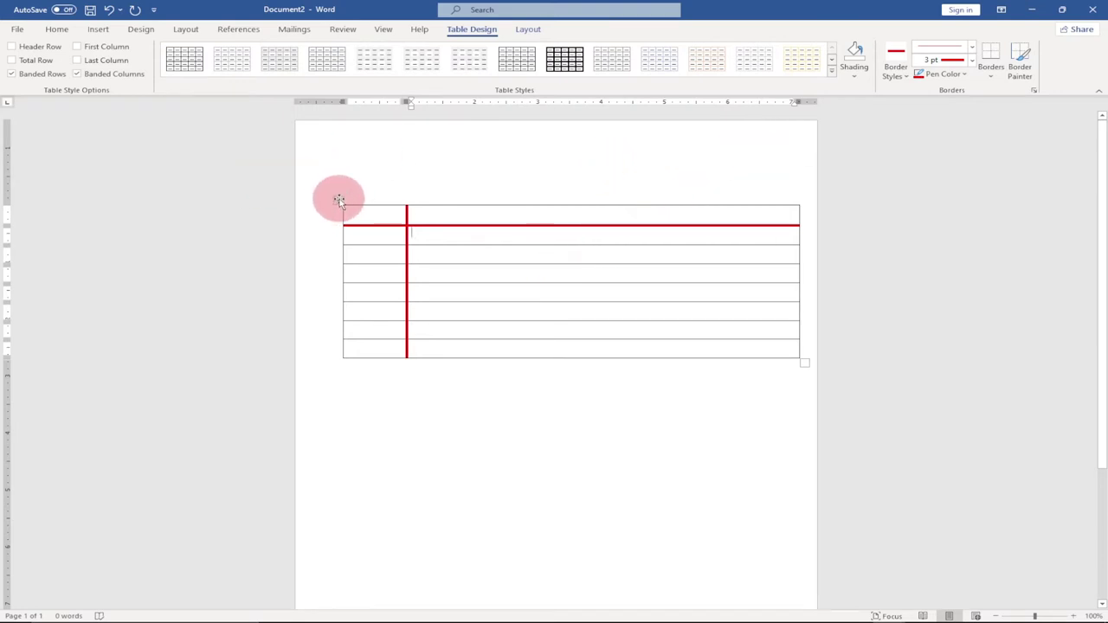
pyautogui.moveTo(337, 201); pyautogui.dragTo(404, 112)
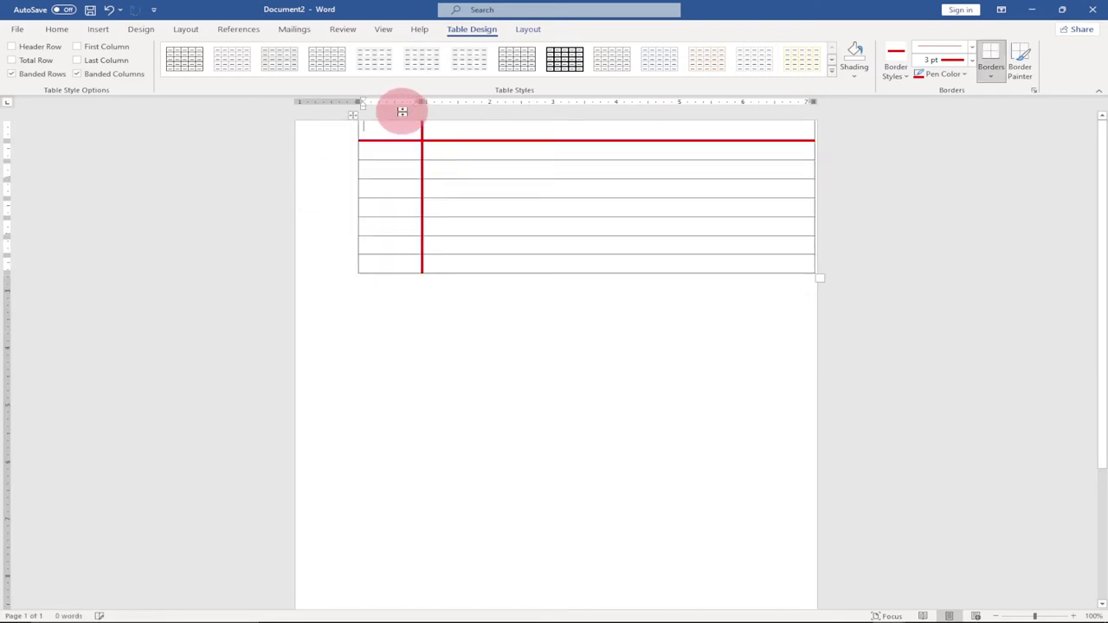
# Nudge the table slightly below the page top, widen it to the right edge, then deselect.
pyautogui.click(347, 147)
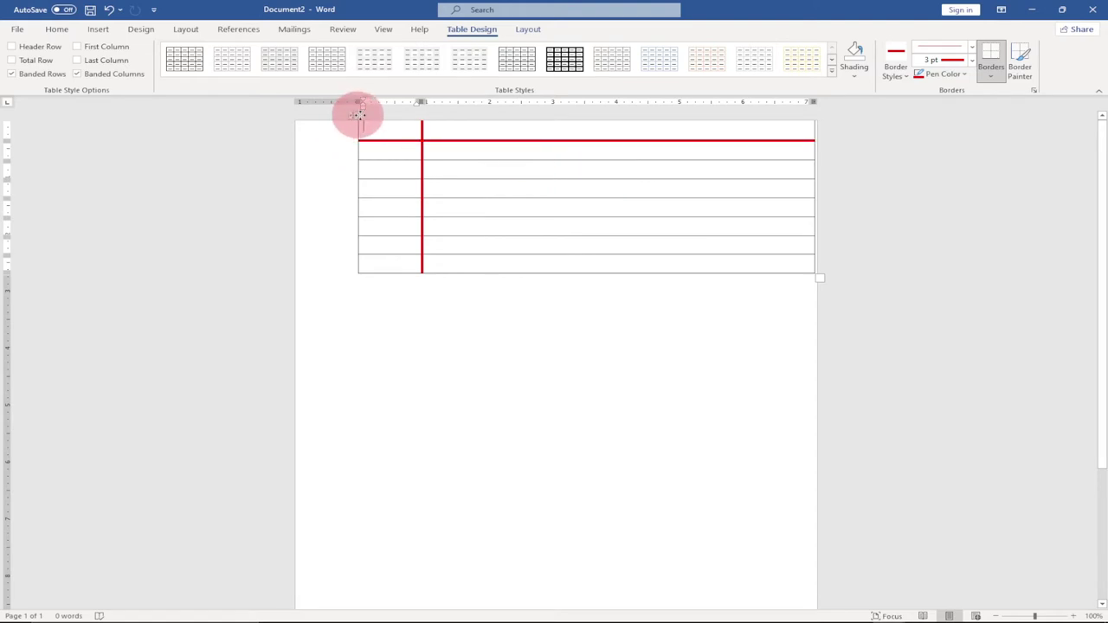
pyautogui.click(360, 115)
pyautogui.moveTo(355, 142); pyautogui.dragTo(353, 137)
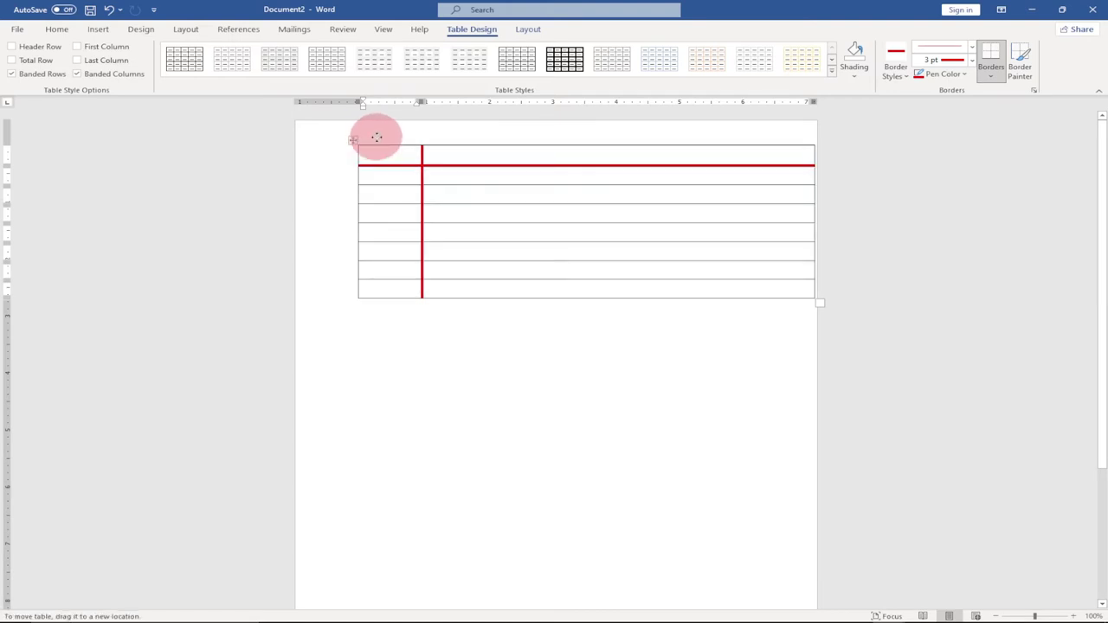
pyautogui.click(353, 140)
pyautogui.moveTo(352, 140); pyautogui.dragTo(421, 149)
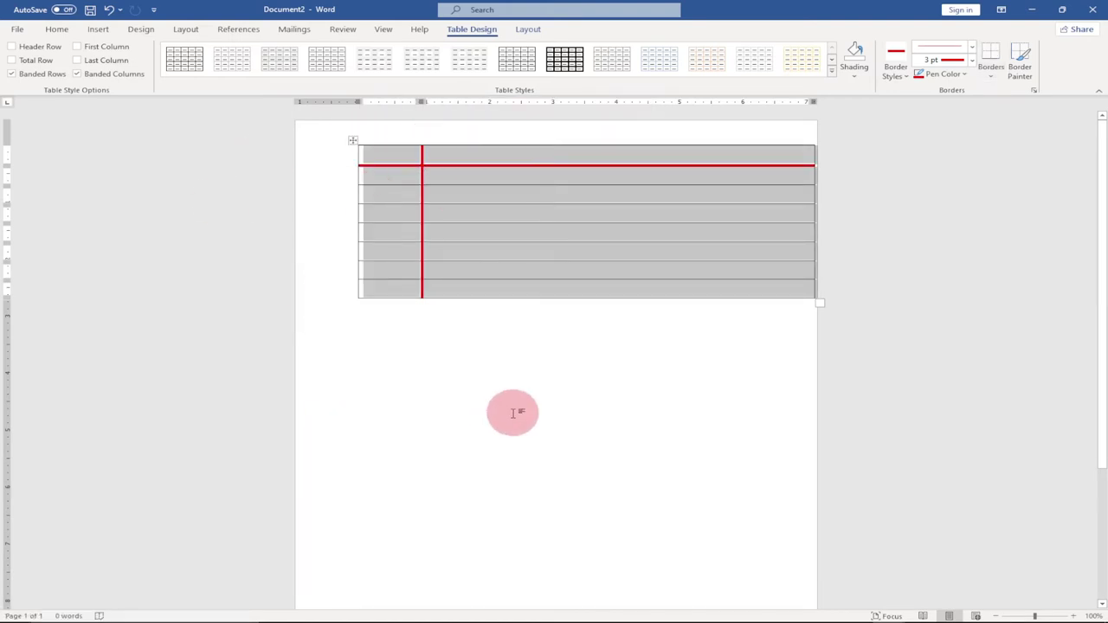
pyautogui.click(512, 413)
pyautogui.click(353, 140)
pyautogui.moveTo(372, 138); pyautogui.dragTo(406, 139)
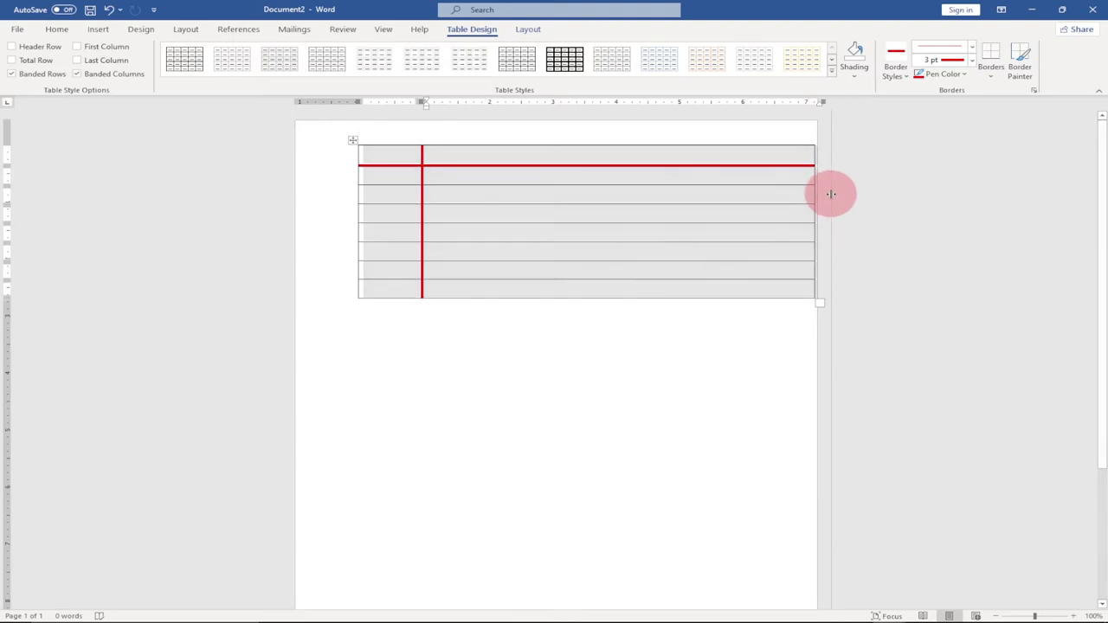
pyautogui.click(695, 372)
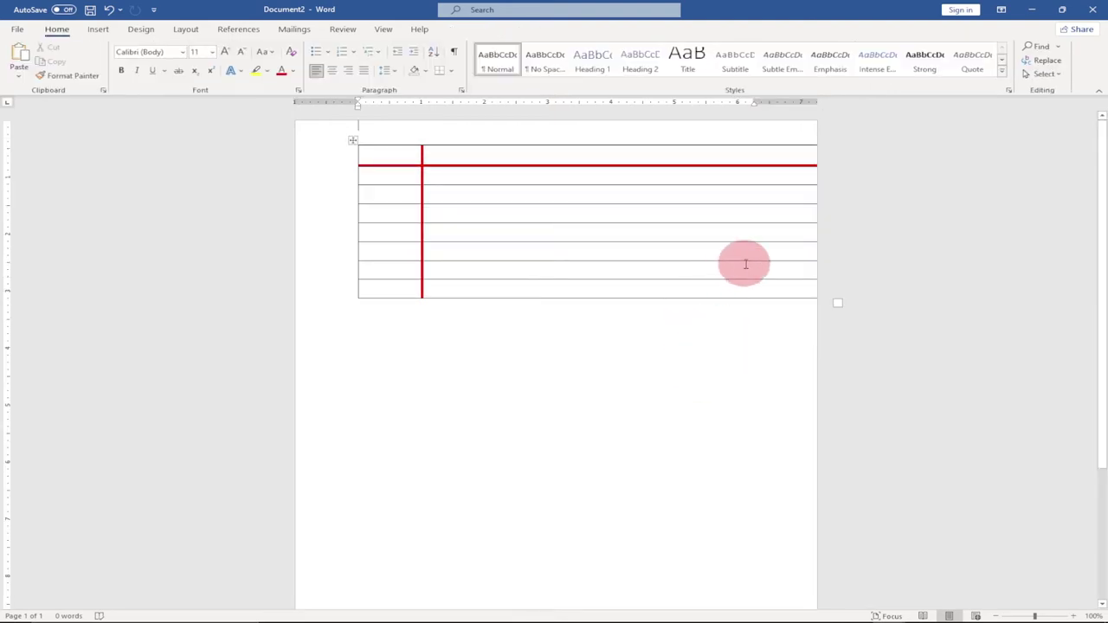
# Widen the first column to the left page edge and move the table flush to the top.
pyautogui.moveTo(353, 197)
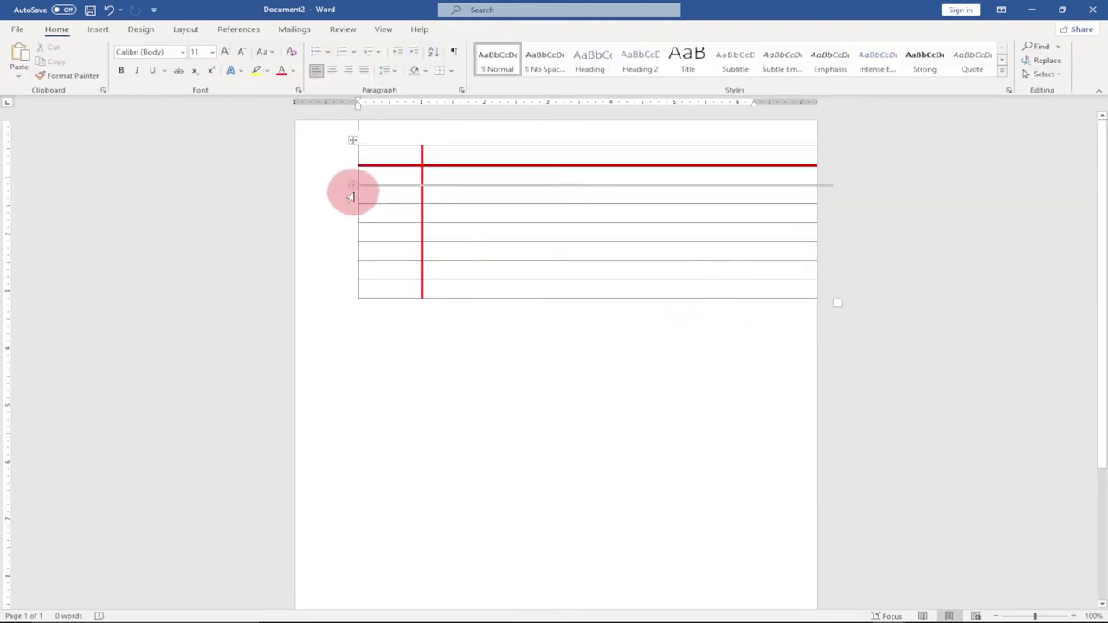
pyautogui.moveTo(358, 190); pyautogui.dragTo(289, 190)
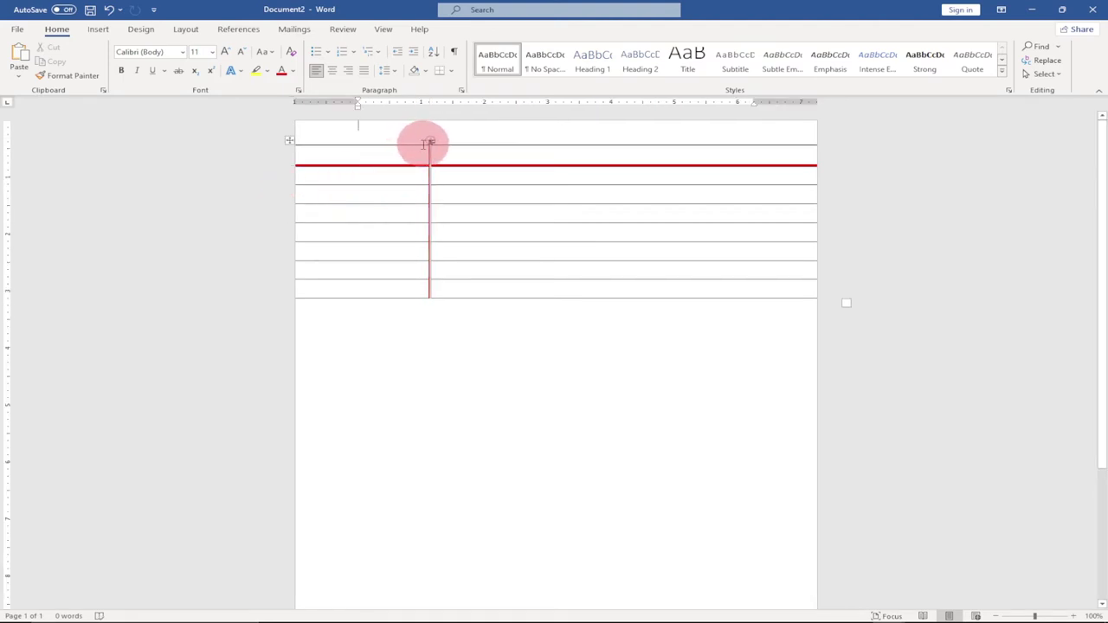
pyautogui.moveTo(291, 139); pyautogui.dragTo(297, 112)
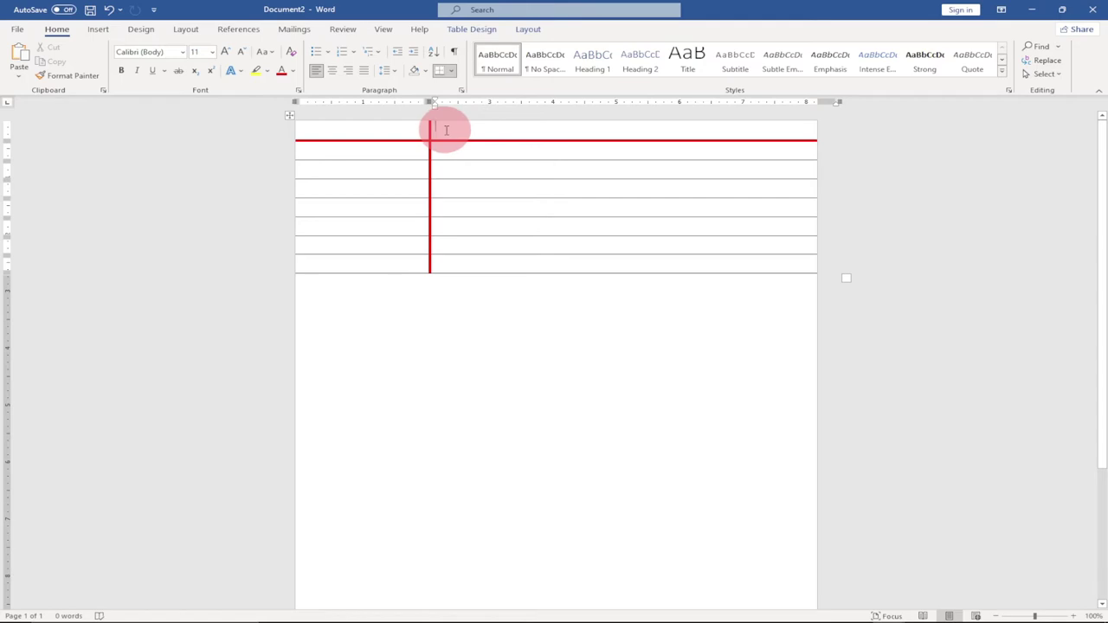
# Make the first row taller and add ruled rows with Tab until the table fills the page.
pyautogui.press('Return')
pyautogui.press('Return')
pyautogui.press('Return')
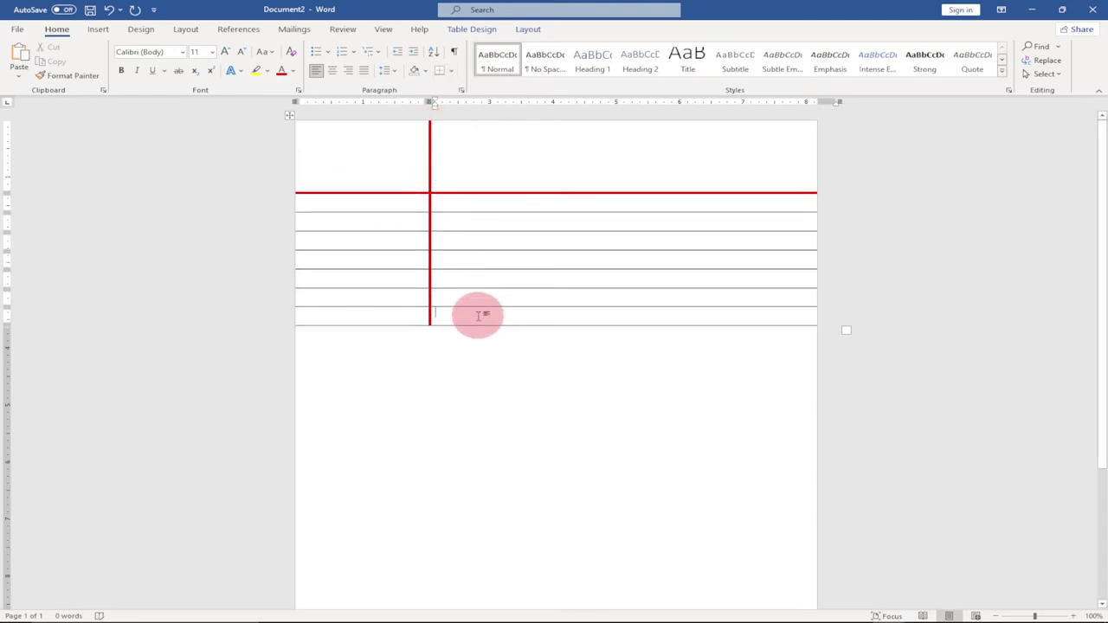
pyautogui.press('Tab')
pyautogui.press('Tab')
pyautogui.press('Tab')
pyautogui.press('Tab')
pyautogui.press('Tab')
pyautogui.press('Tab')
pyautogui.press('Tab')
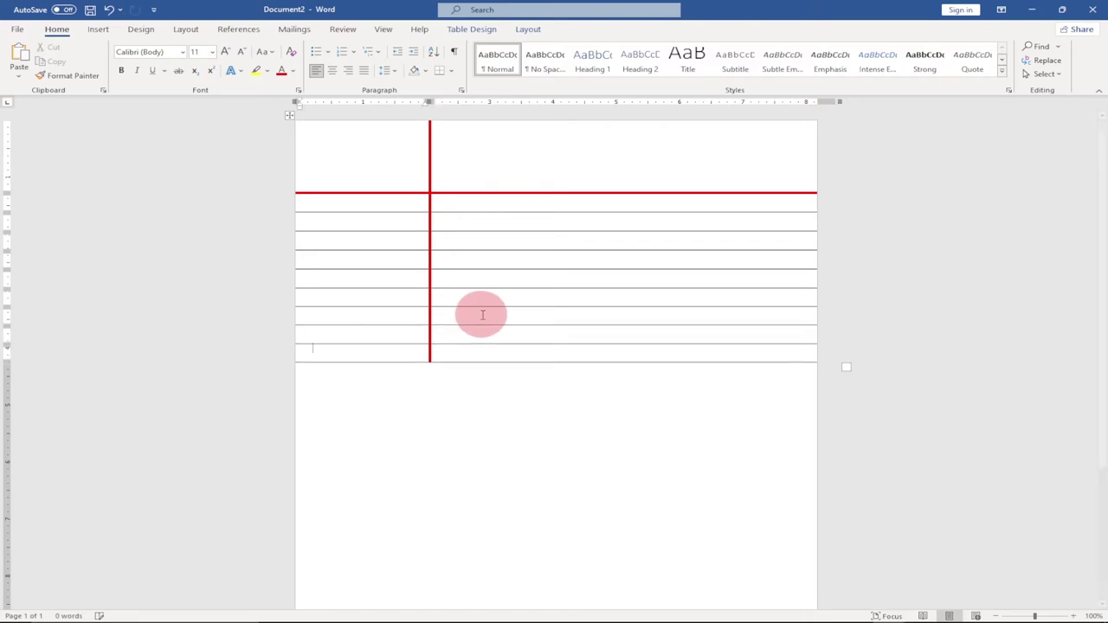
pyautogui.press('Tab')
pyautogui.press('Tab')
pyautogui.press('Tab')
pyautogui.press('Tab')
pyautogui.press('Tab')
pyautogui.press('Tab')
pyautogui.press('Tab')
pyautogui.press('Tab')
pyautogui.press('Tab')
pyautogui.press('Tab')
pyautogui.press('Tab')
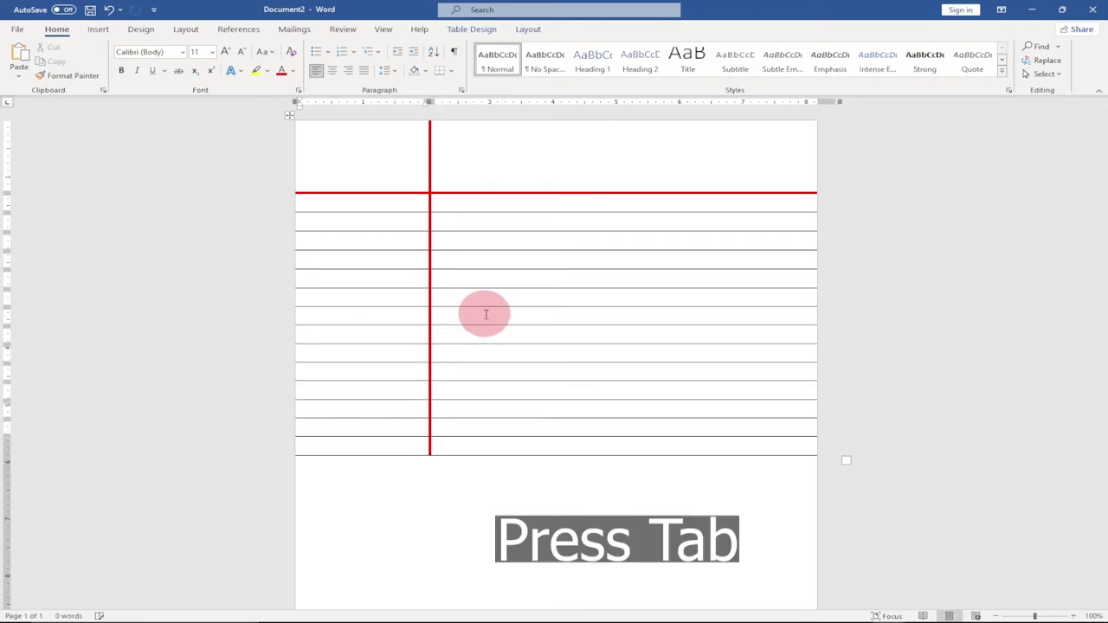
pyautogui.press('Tab')
pyautogui.press('Tab')
pyautogui.press('Tab')
pyautogui.press('Tab')
pyautogui.press('Tab')
pyautogui.press('Tab')
pyautogui.press('Tab')
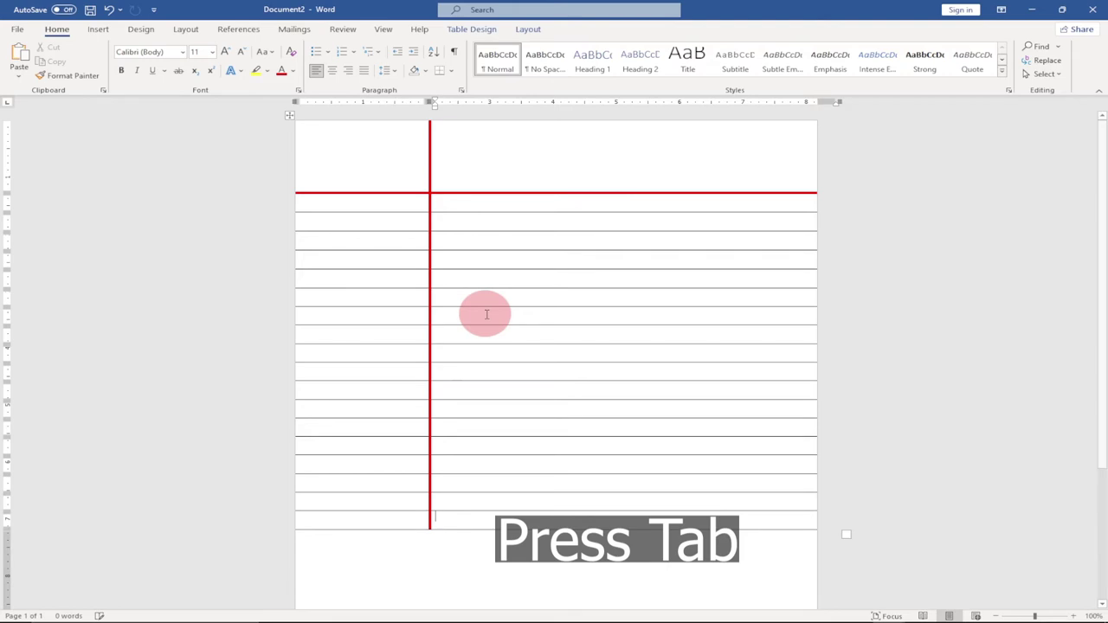
pyautogui.scroll(-3, 491, 314)
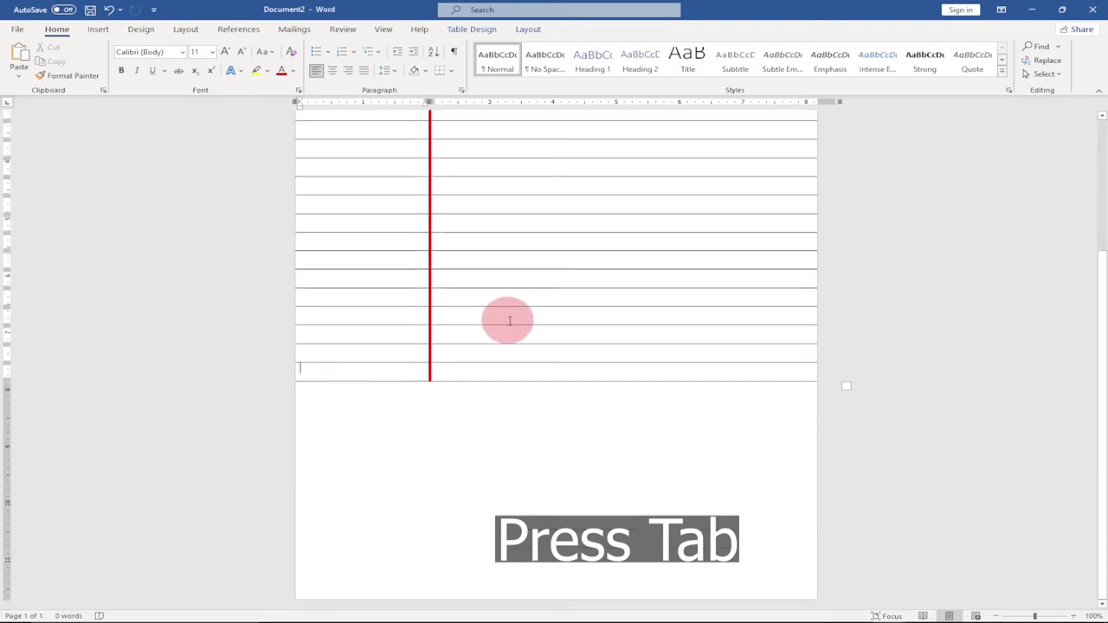
pyautogui.press('Tab')
pyautogui.press('Tab')
pyautogui.press('Tab')
pyautogui.press('Tab')
pyautogui.press('Tab')
pyautogui.press('Tab')
pyautogui.press('Tab')
pyautogui.press('Tab')
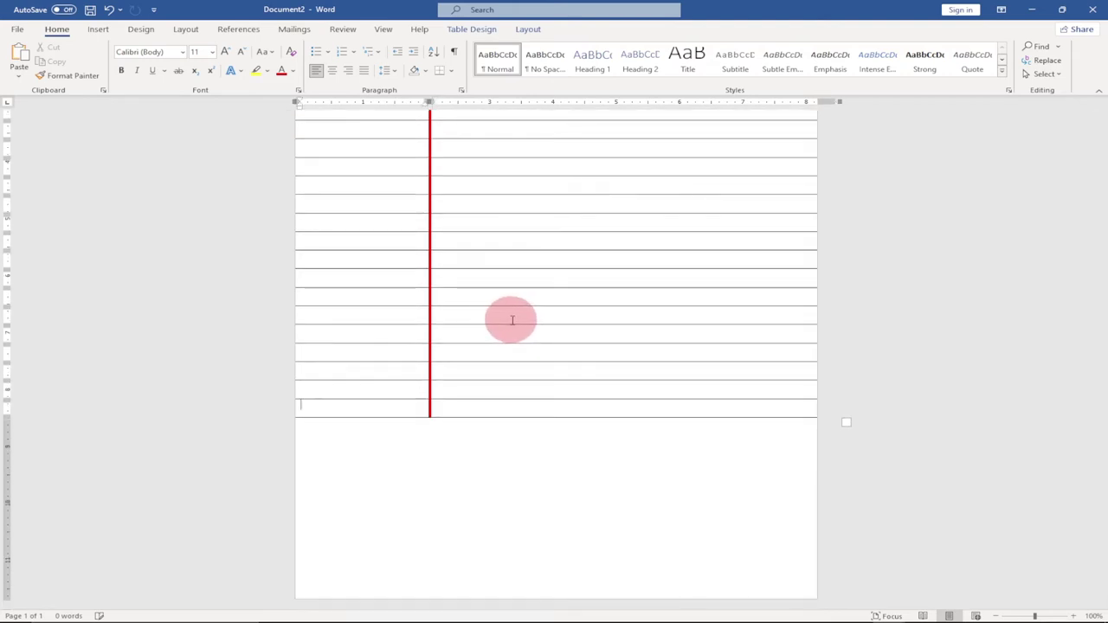
pyautogui.press('Tab')
pyautogui.press('Tab')
pyautogui.press('Tab')
pyautogui.press('Tab')
pyautogui.press('Tab')
pyautogui.press('Tab')
pyautogui.press('Tab')
pyautogui.press('Tab')
pyautogui.press('Tab')
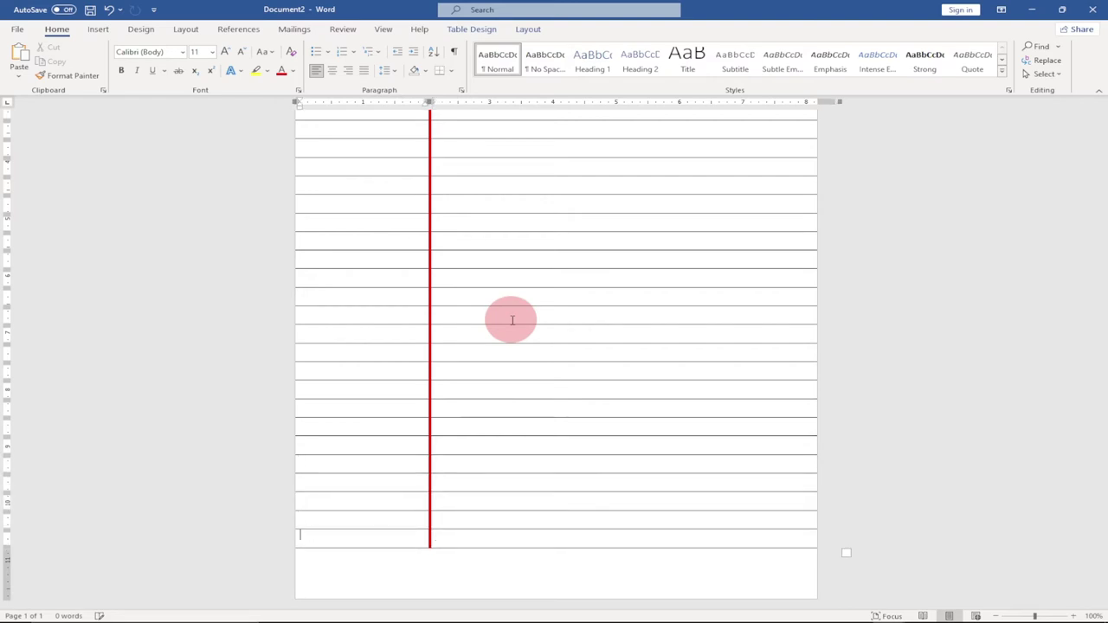
pyautogui.press('Tab')
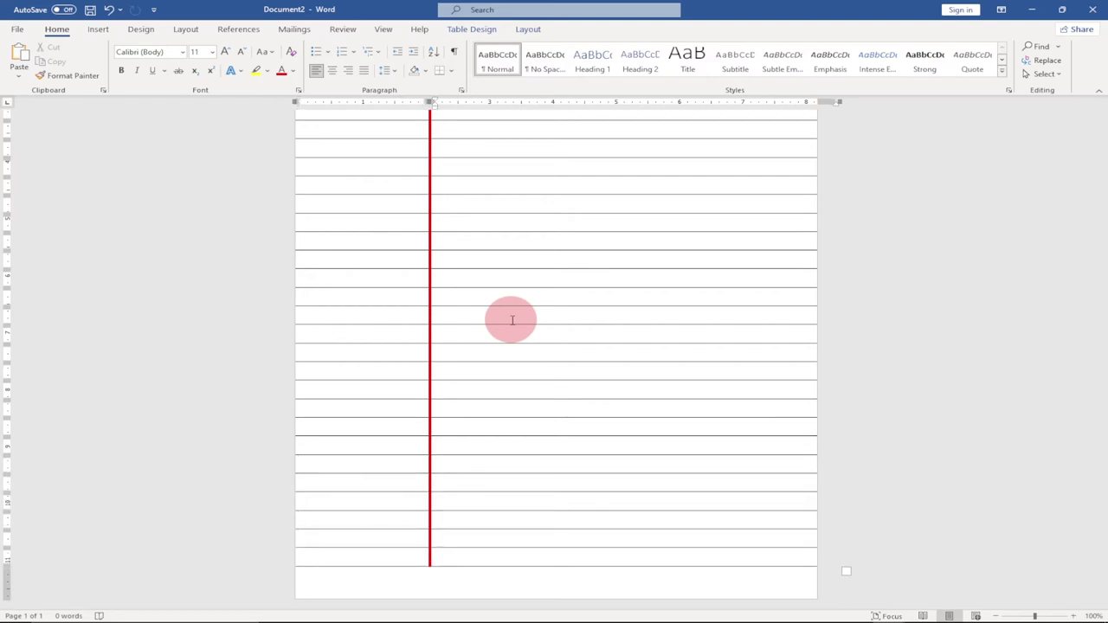
pyautogui.press('Tab')
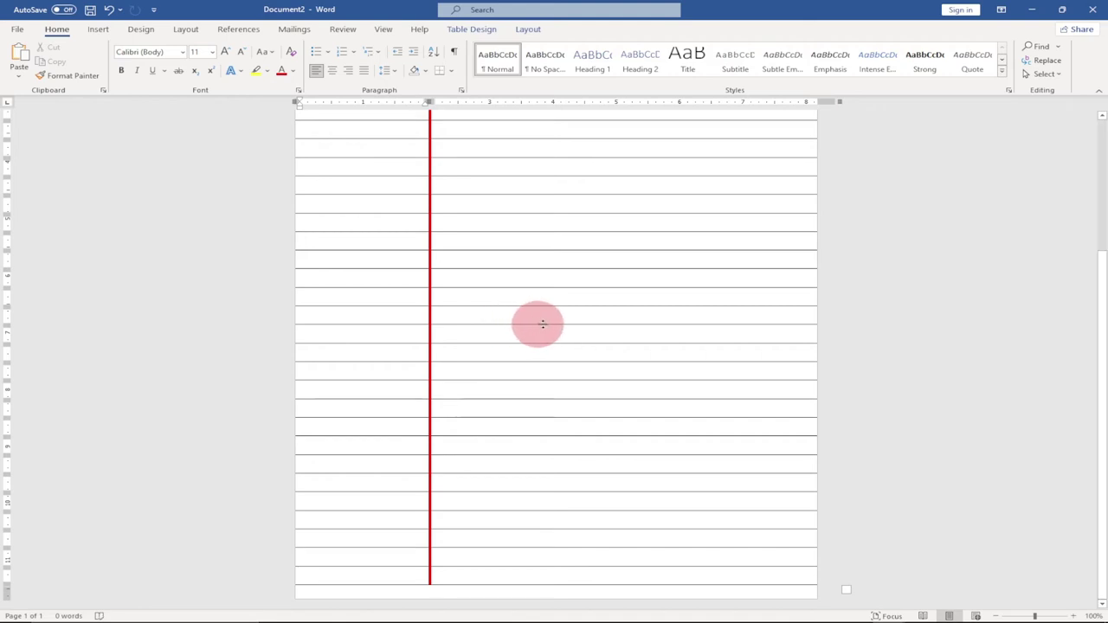
# Scroll back up and switch to the finished Document1 notebook.
pyautogui.scroll(3, 538, 324)
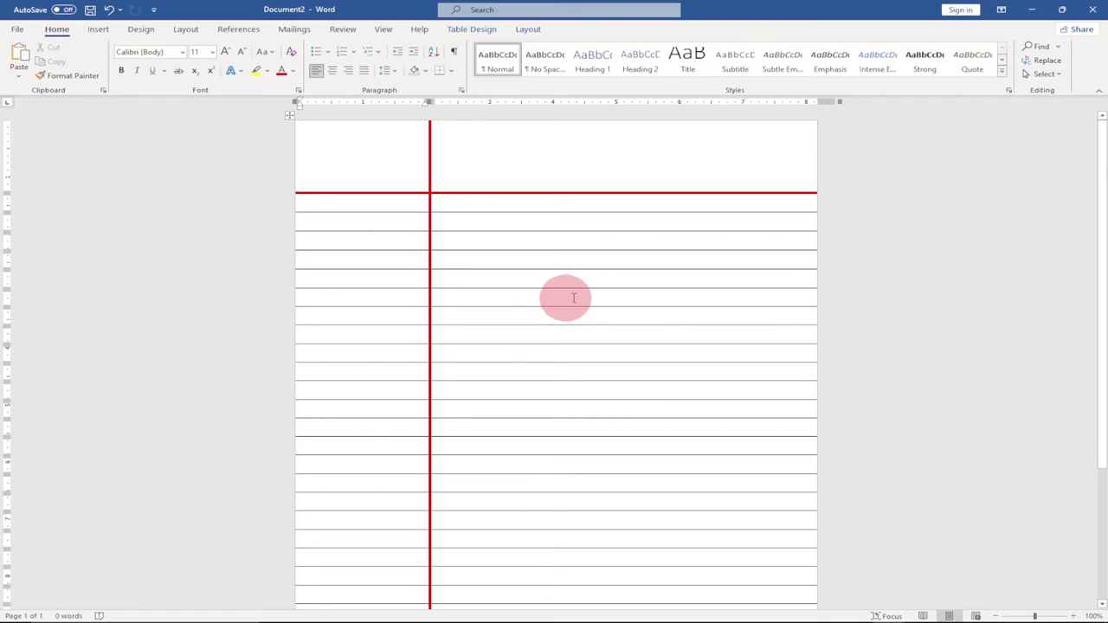
pyautogui.moveTo(895, 611)
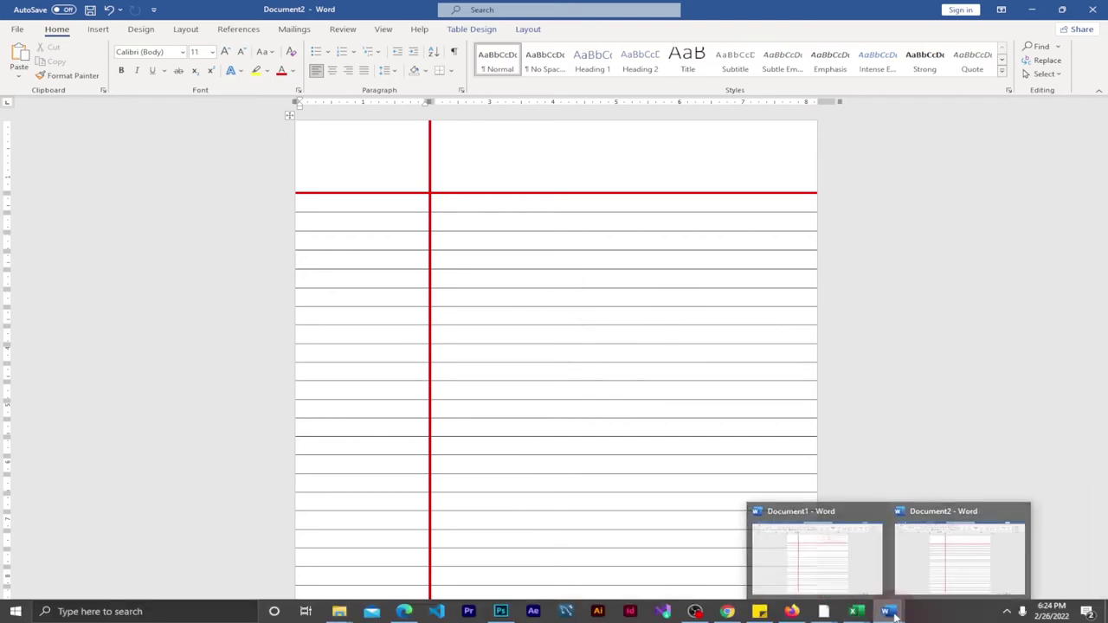
pyautogui.click(813, 560)
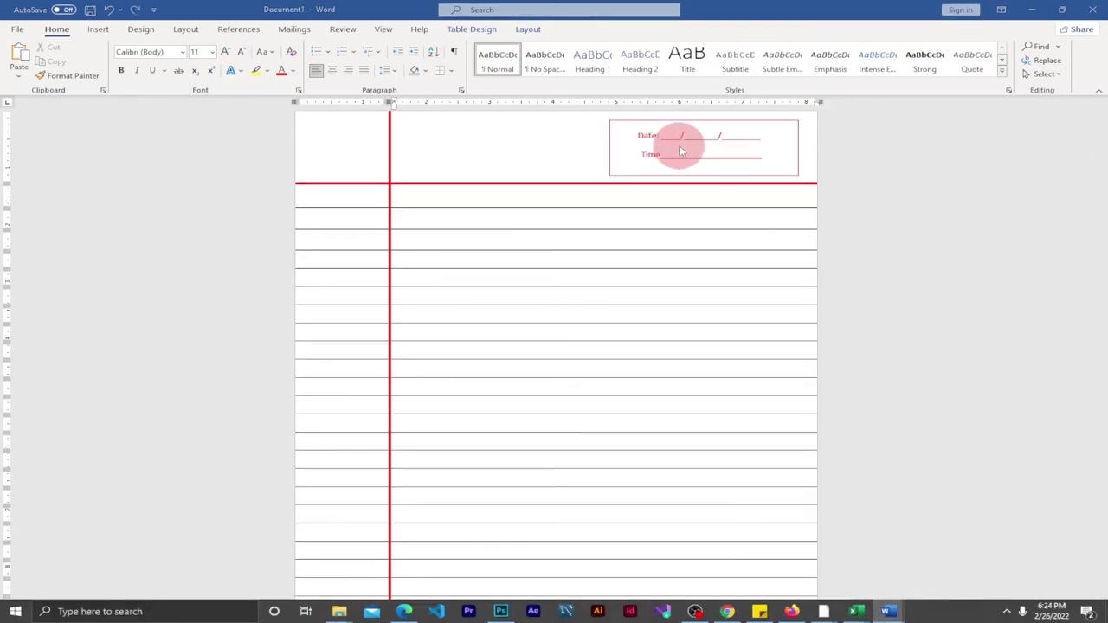
# Switch back to the Document2 notebook and bring up the Insert ribbon.
pyautogui.moveTo(865, 611)
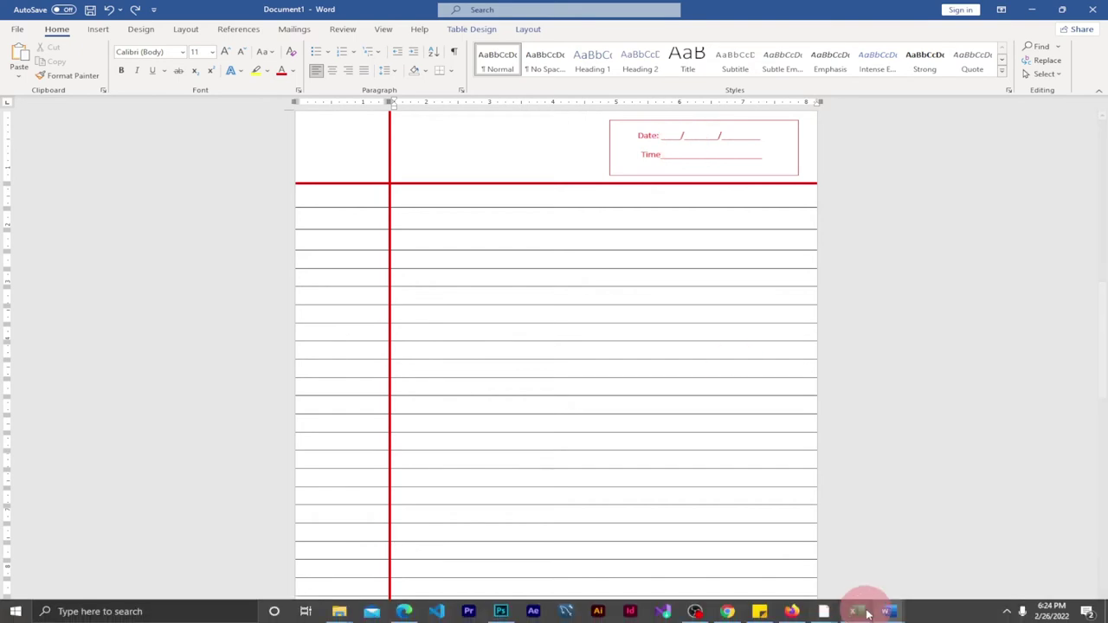
pyautogui.click(933, 563)
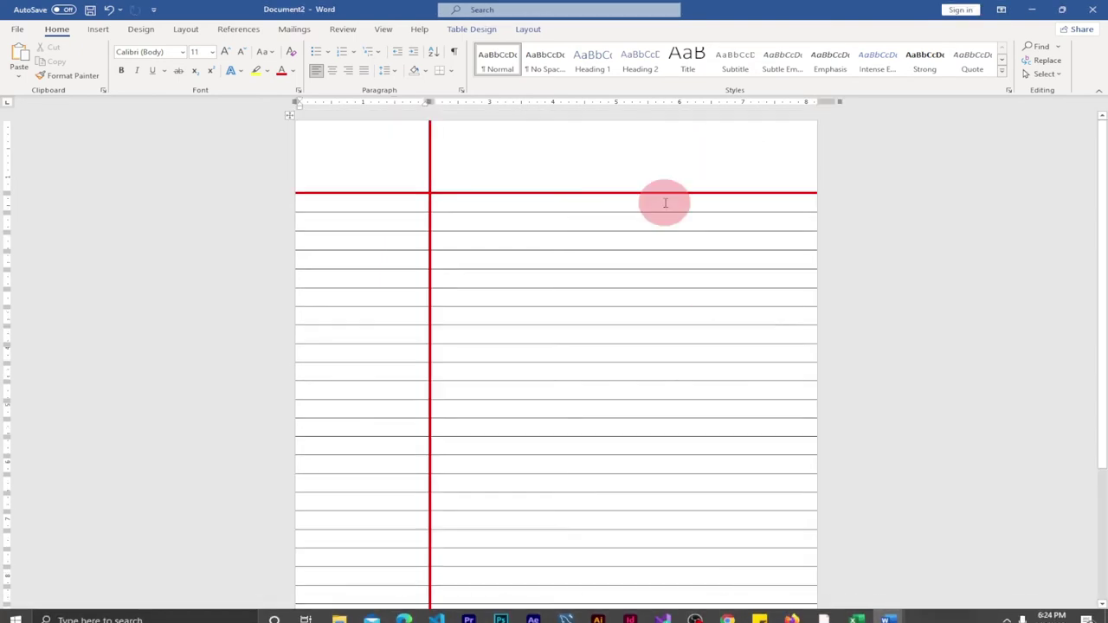
pyautogui.click(100, 28)
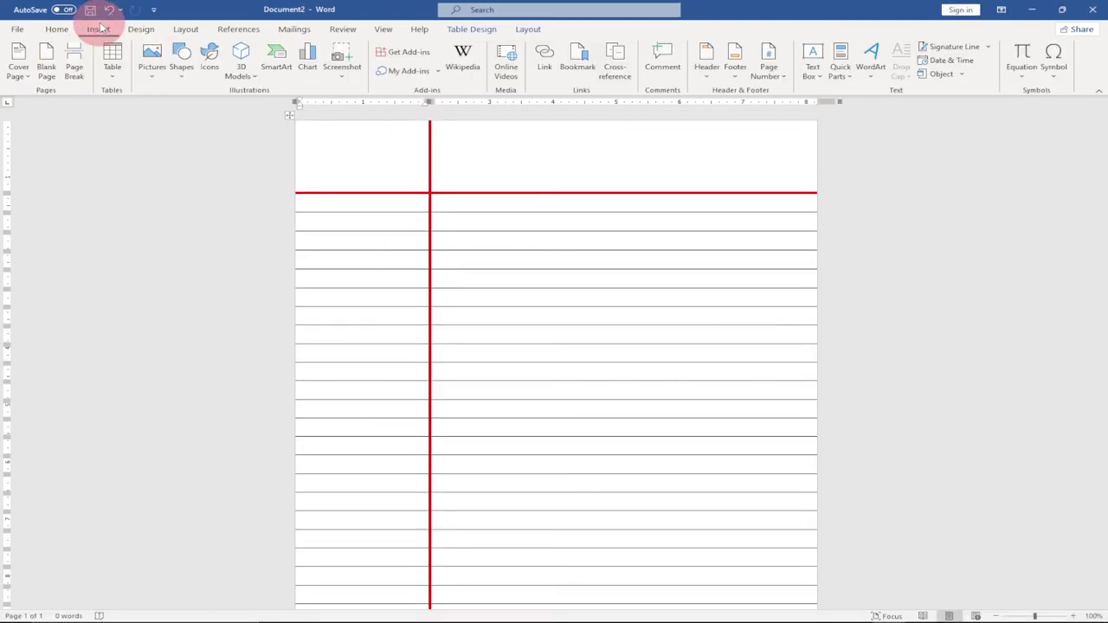
# Draw a custom text box above the red header line.
pyautogui.click(814, 70)
pyautogui.click(846, 448)
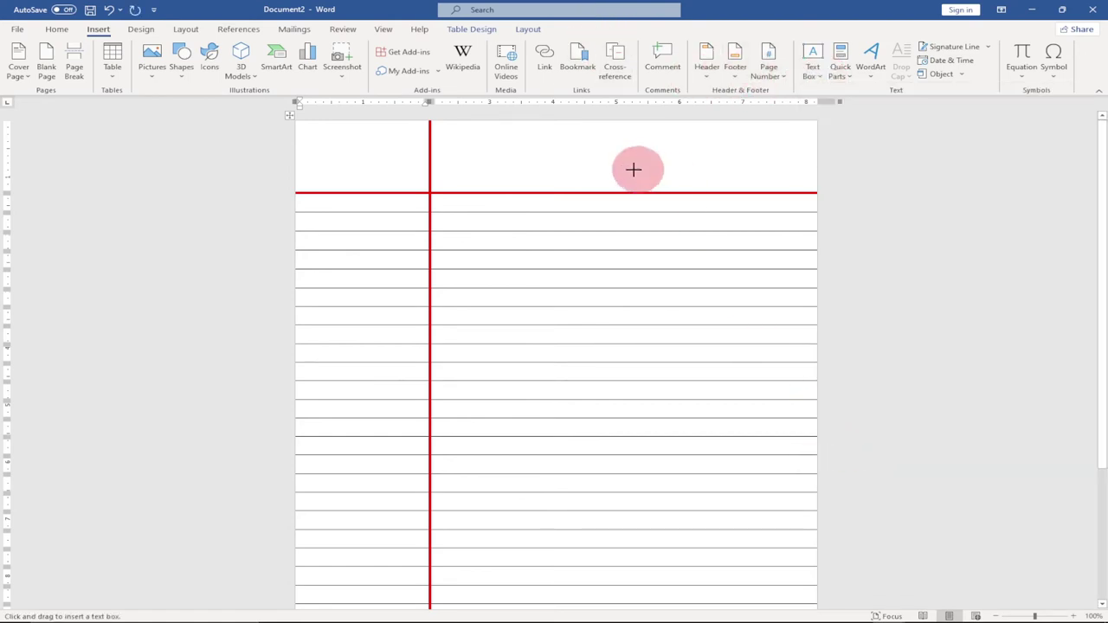
pyautogui.moveTo(569, 142)
pyautogui.mouseDown()
pyautogui.moveTo(720, 198)
pyautogui.moveTo(777, 181)
pyautogui.mouseUp()
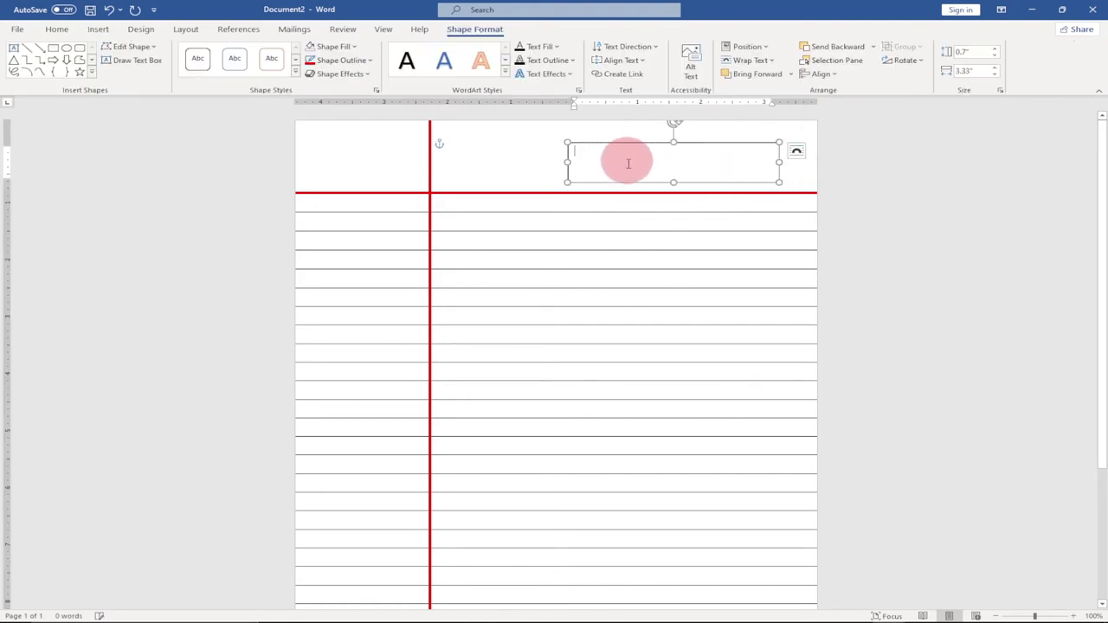
# Type 'Date:____/____/____' in it, narrow it to 2.51", and move it up-right.
pyautogui.write('Date:_____')
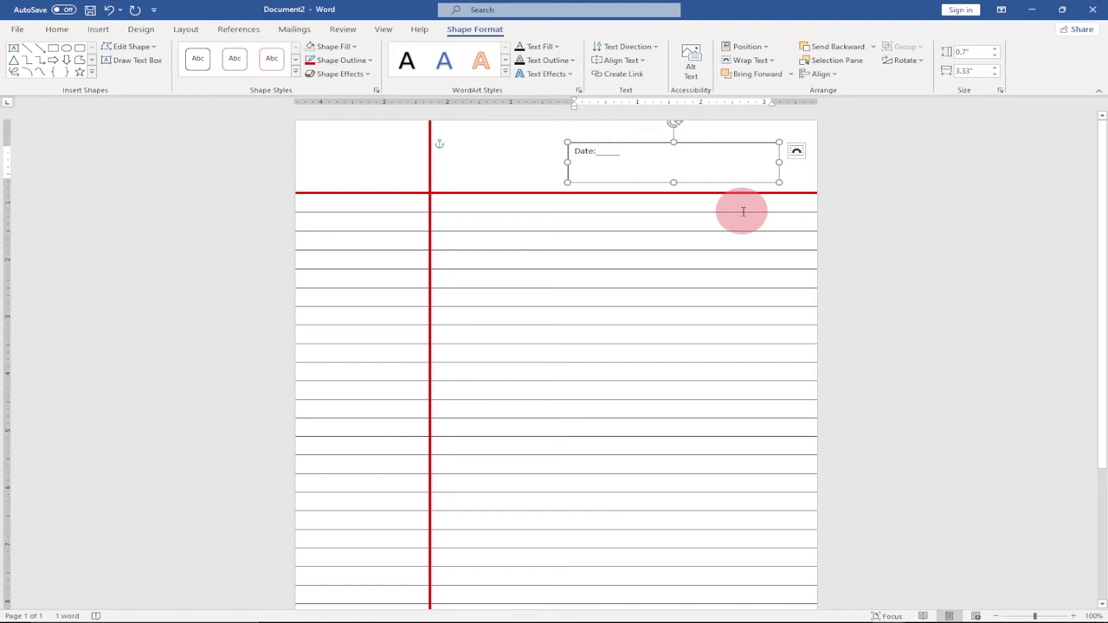
pyautogui.write('/______/_____')
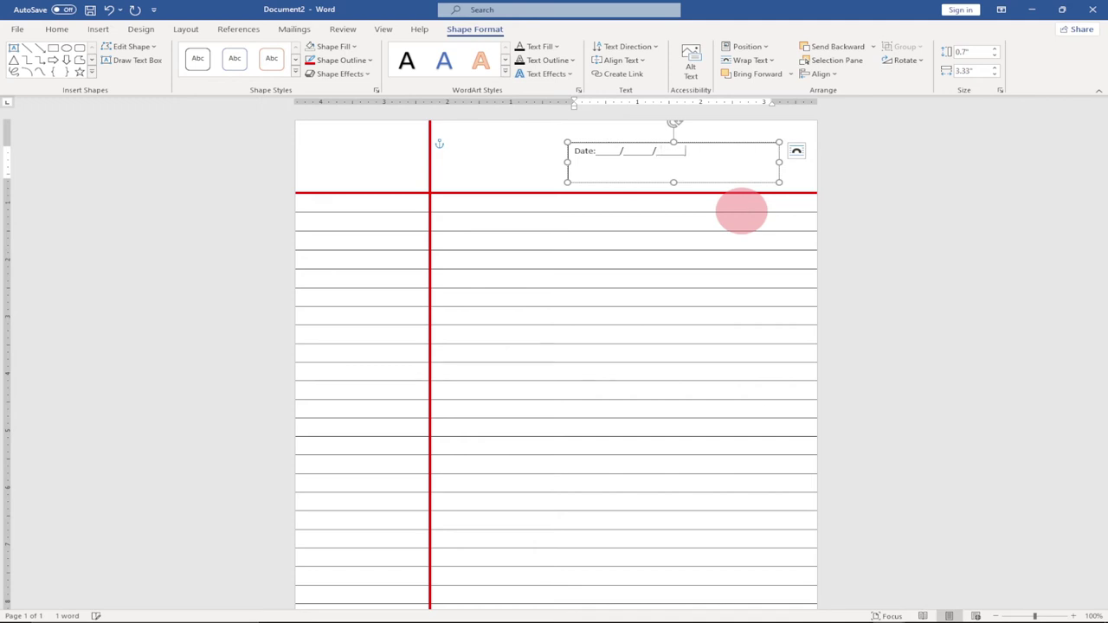
pyautogui.write('____')
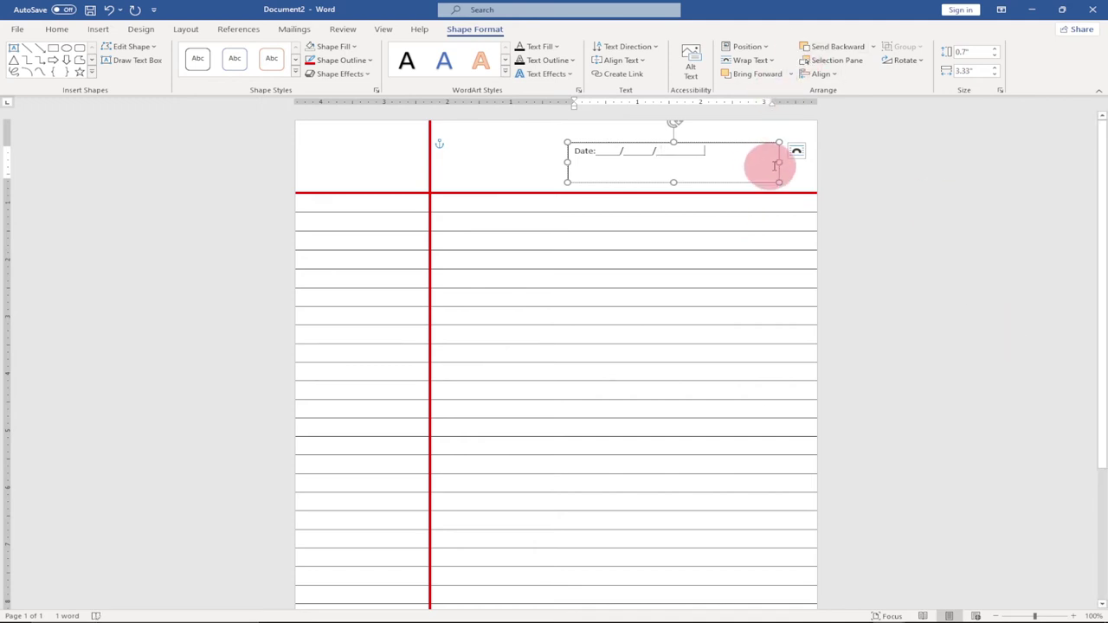
pyautogui.moveTo(779, 162); pyautogui.dragTo(725, 161)
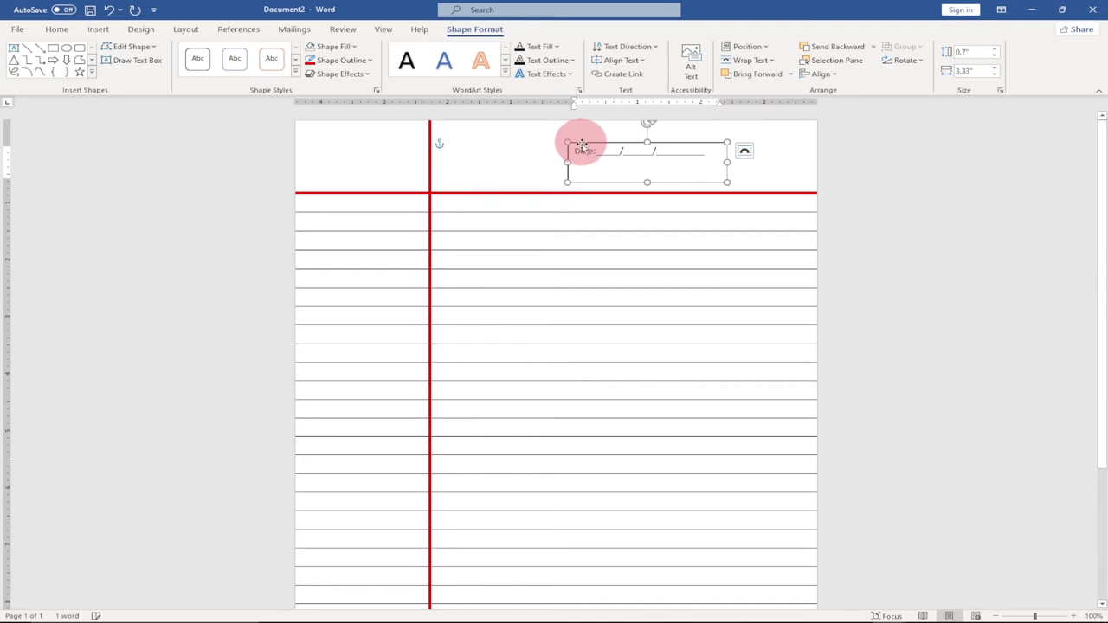
pyautogui.moveTo(586, 145); pyautogui.dragTo(649, 136)
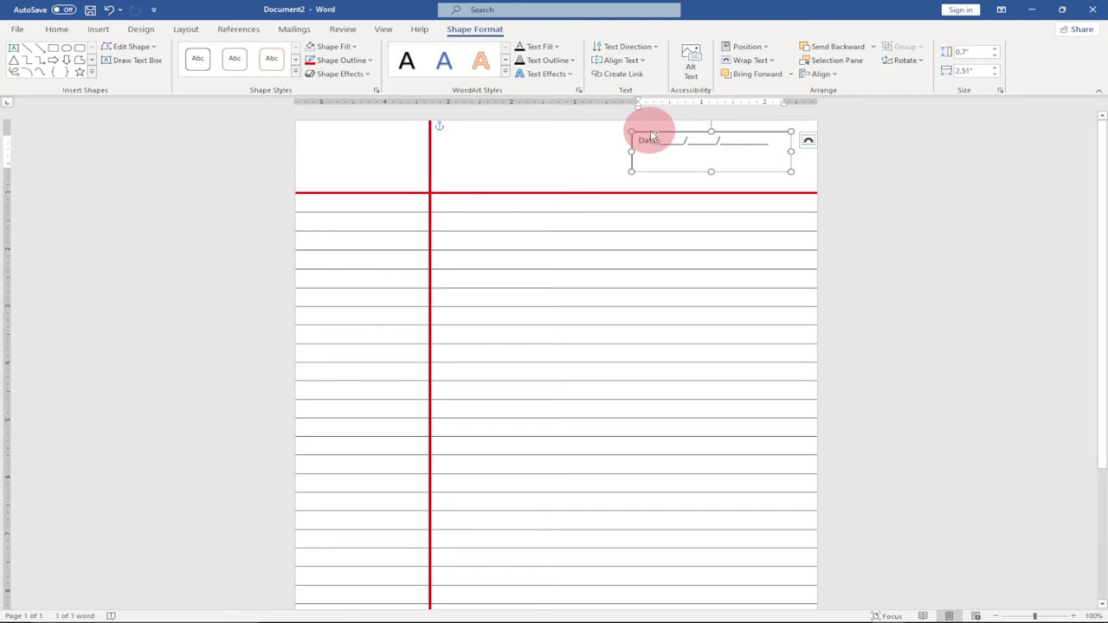
# Paste a duplicate of the Date text box into the table's top row.
pyautogui.click(577, 140)
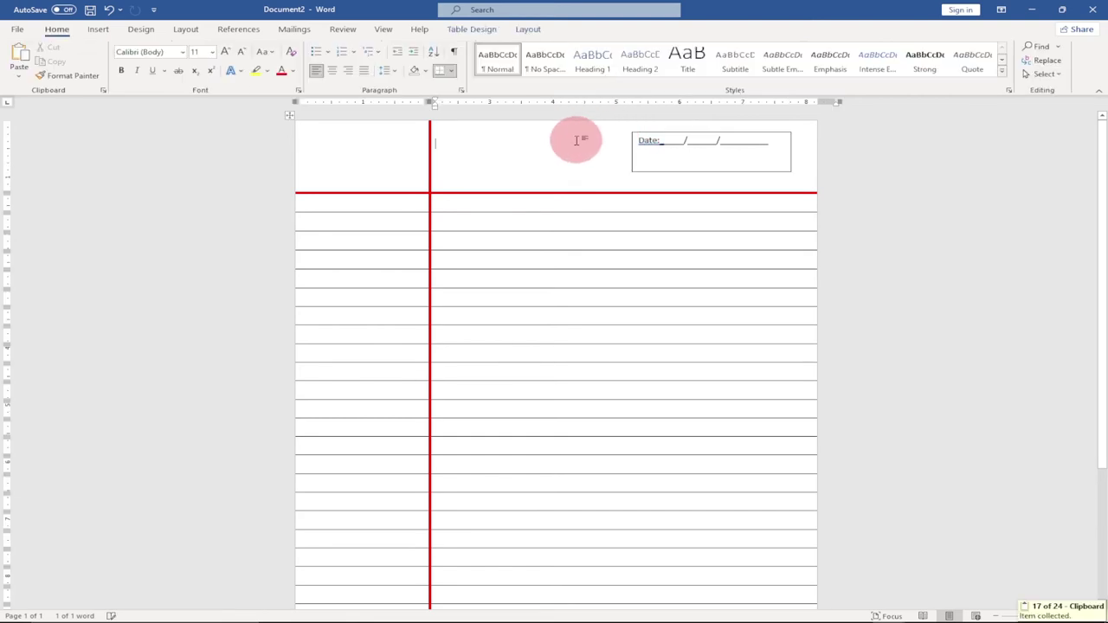
pyautogui.hotkey('ctrl', 'v')
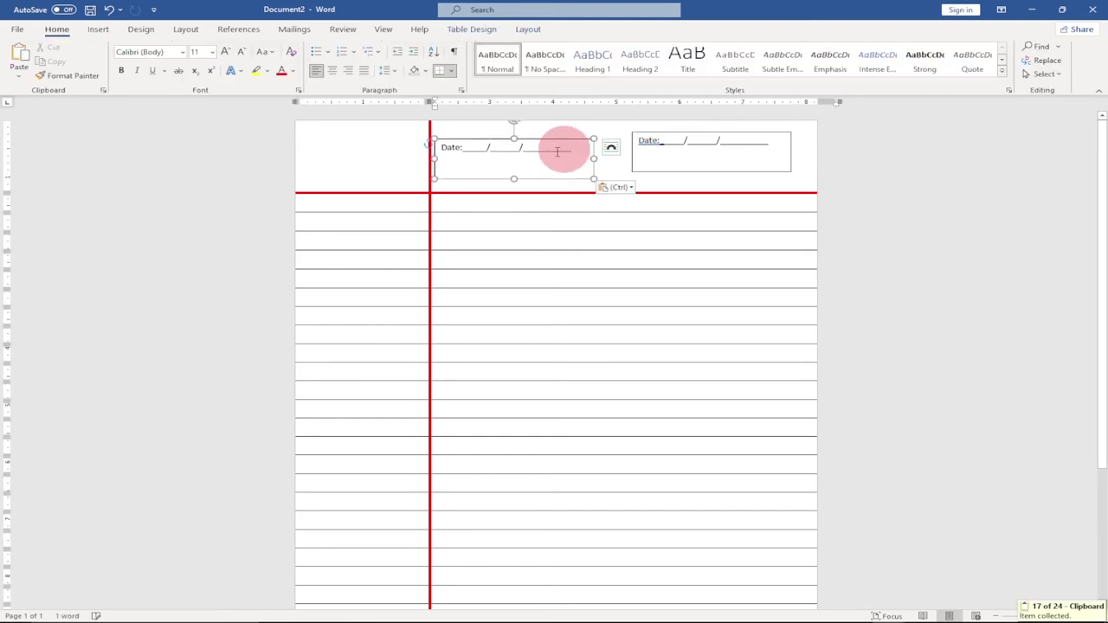
pyautogui.click(507, 141)
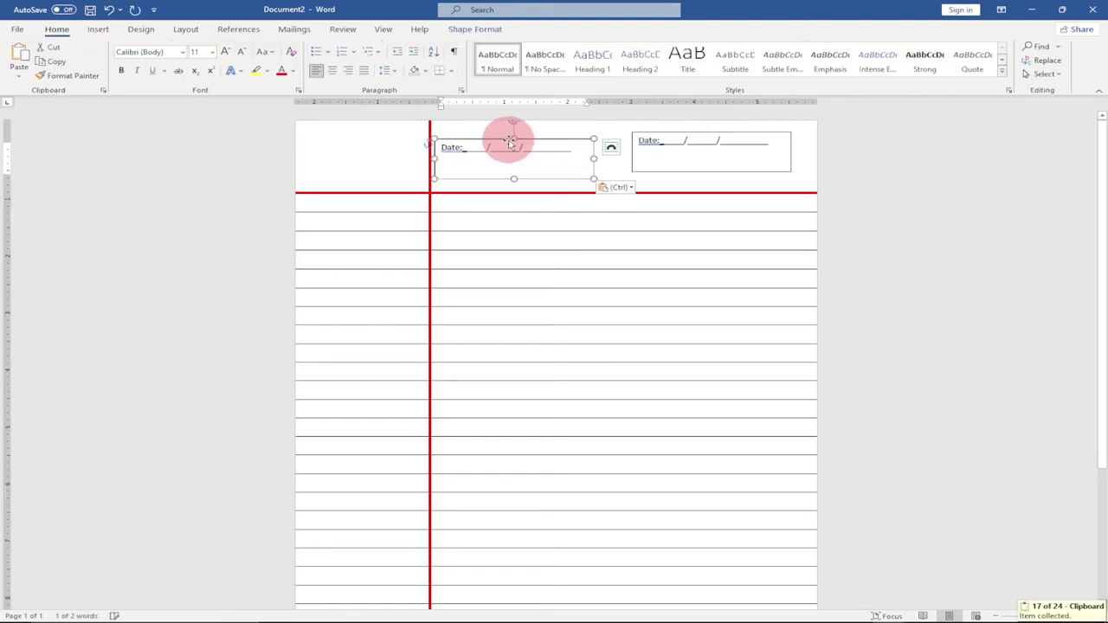
# Set the right Date box's shape outline to No Outline.
pyautogui.click(766, 137)
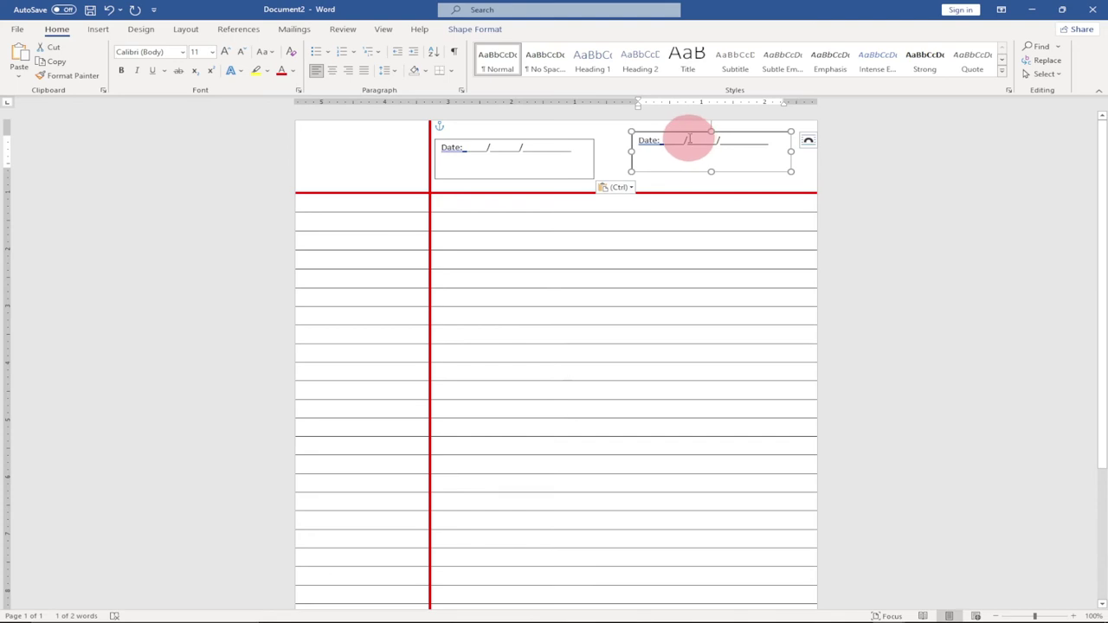
pyautogui.click(472, 29)
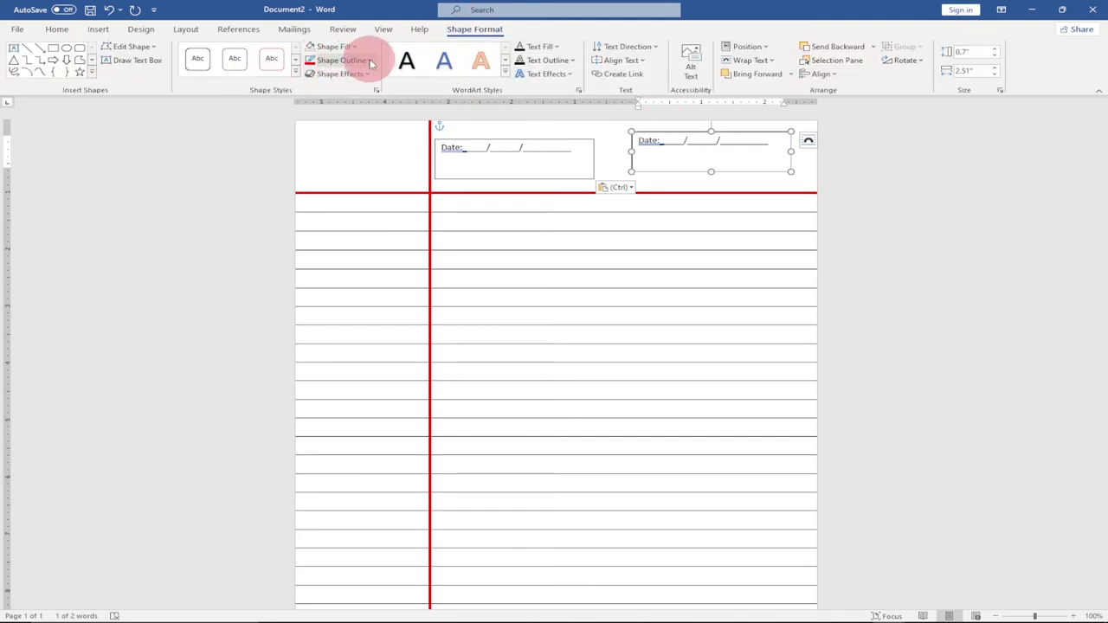
pyautogui.click(370, 59)
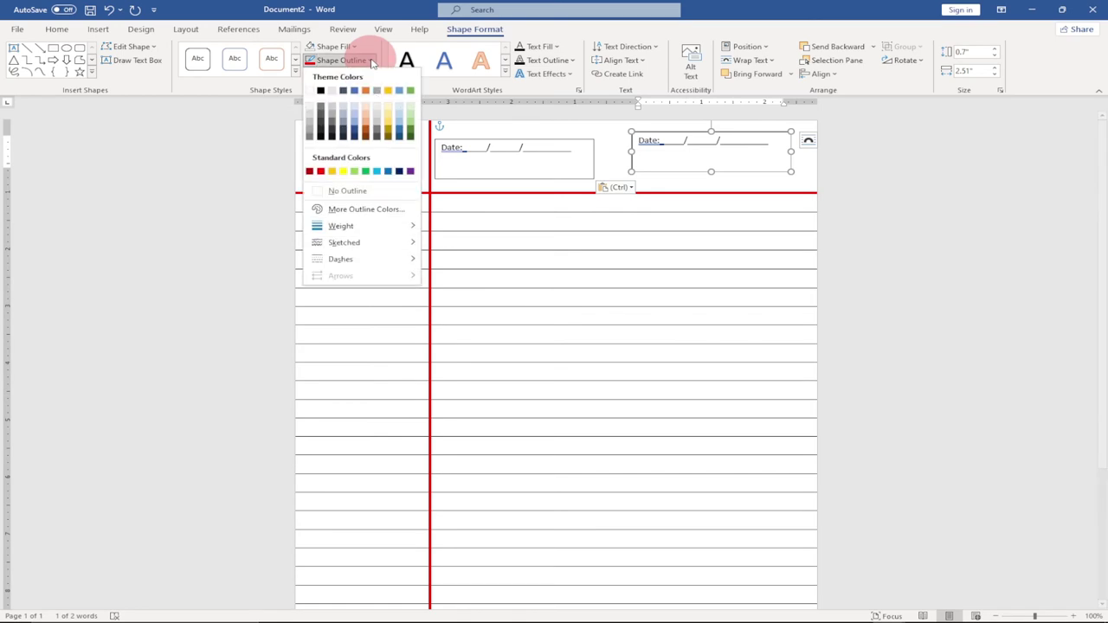
pyautogui.click(346, 191)
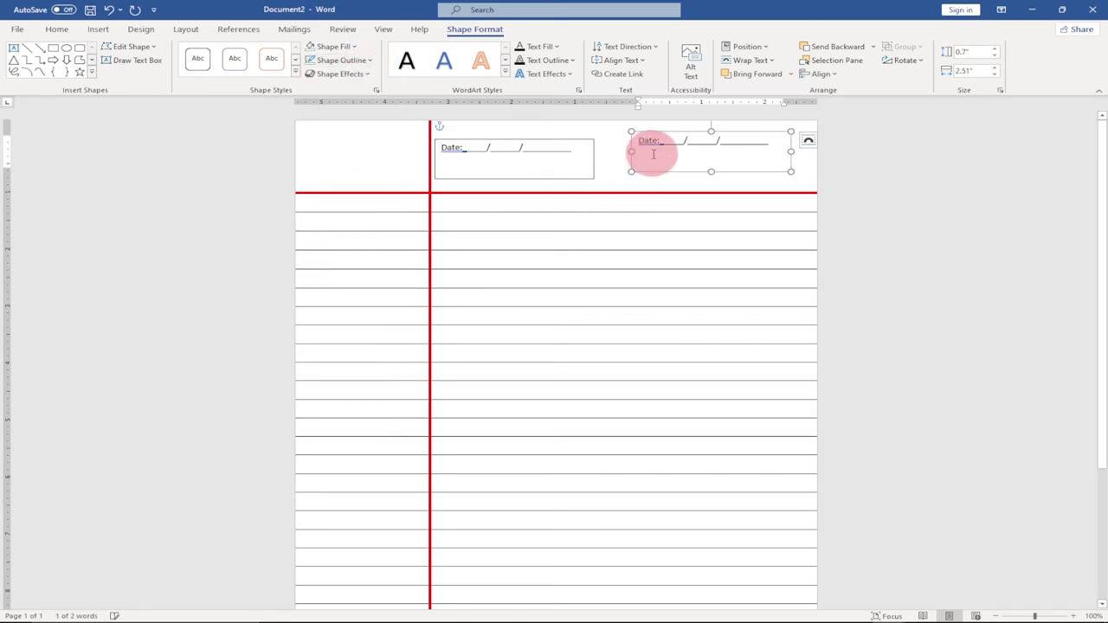
pyautogui.click(597, 163)
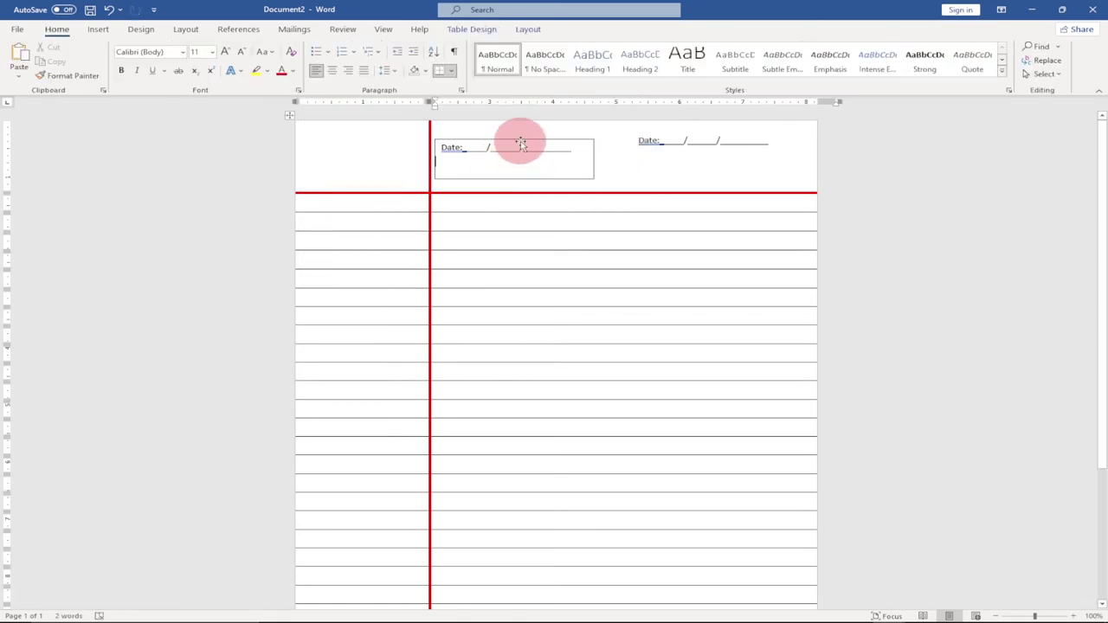
# Relabel the copied box 'Time' with one long blank and move it under the Date line.
pyautogui.click(459, 148)
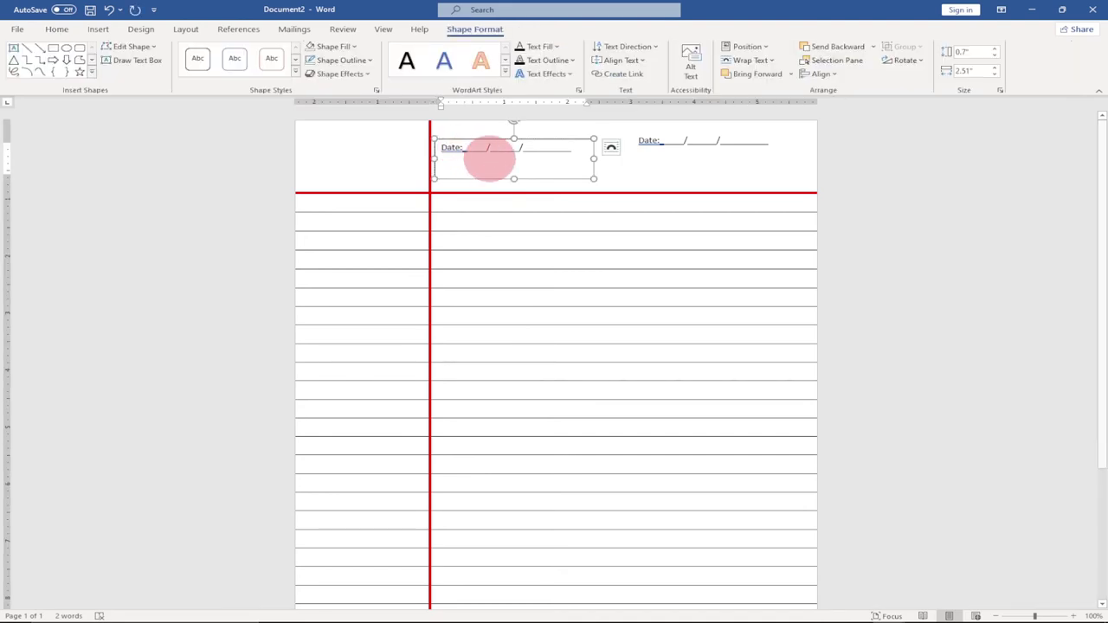
pyautogui.press('BackSpace')
pyautogui.press('BackSpace')
pyautogui.press('BackSpace')
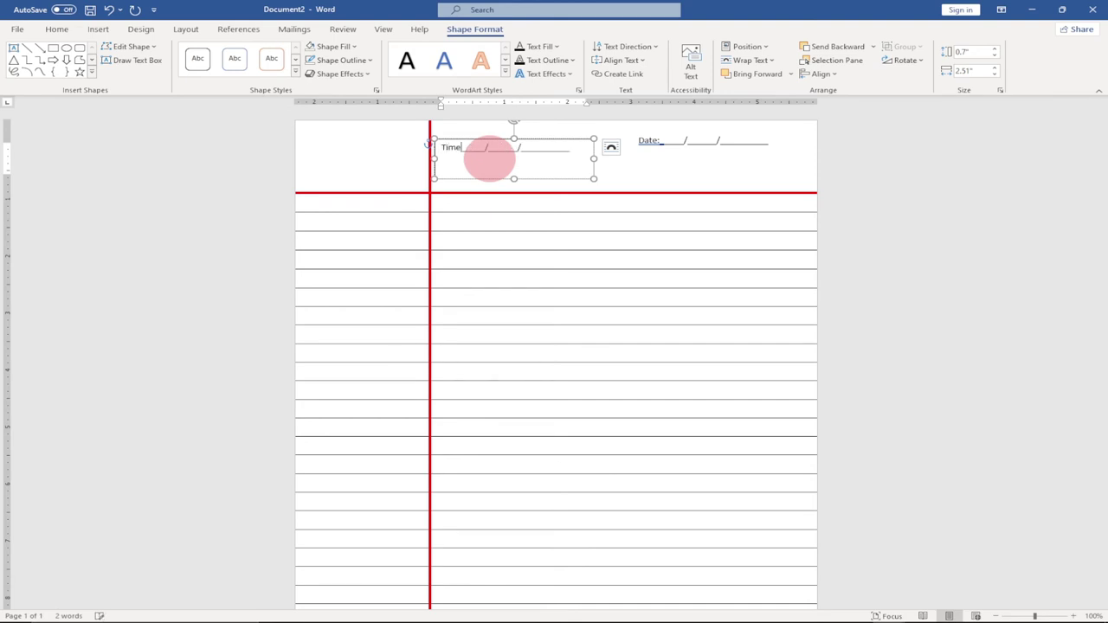
pyautogui.doubleClick(524, 154)
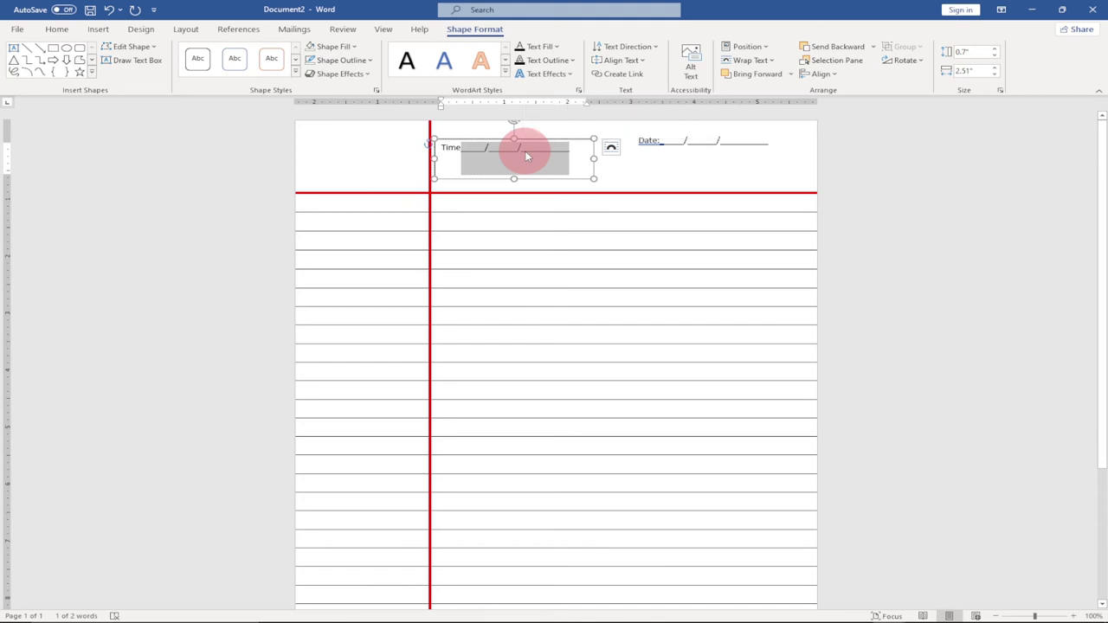
pyautogui.press('Delete')
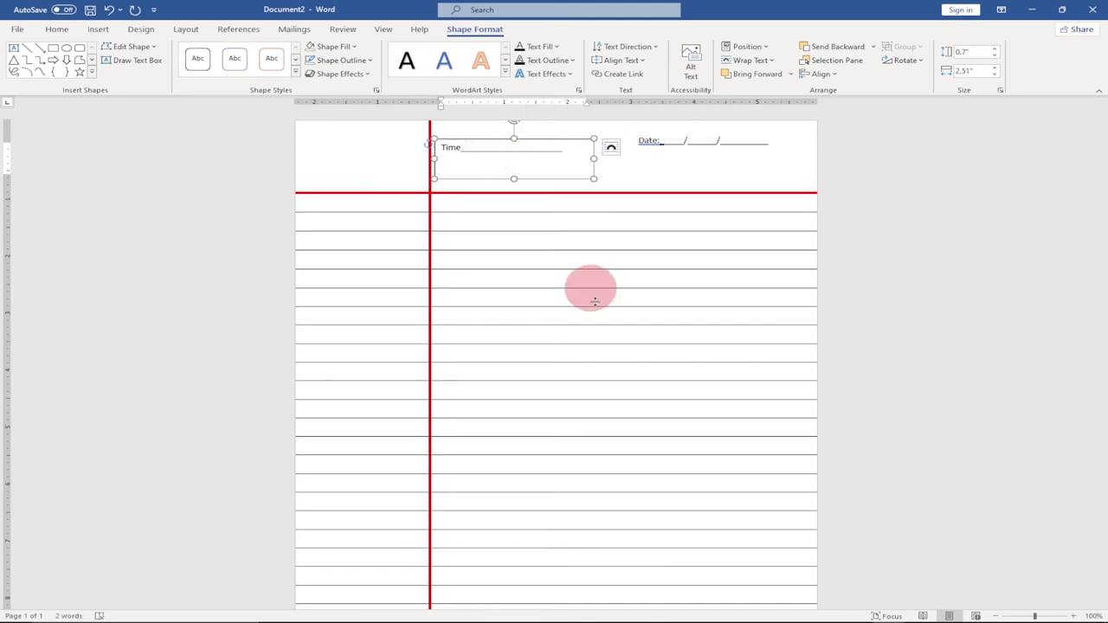
pyautogui.moveTo(493, 141); pyautogui.dragTo(686, 154)
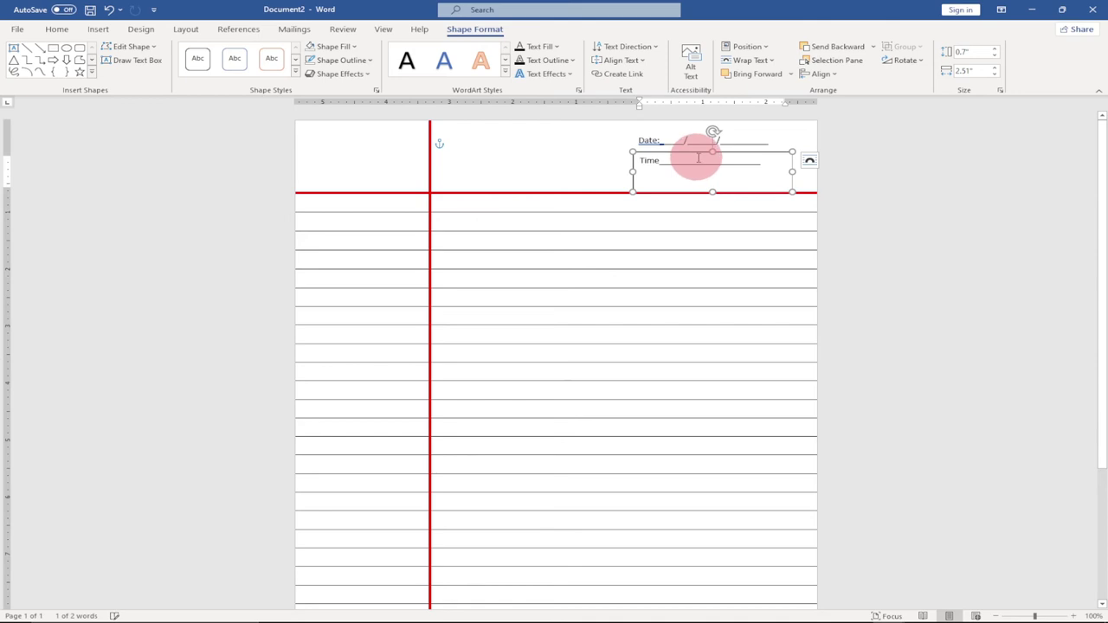
# Set the Time text box's shape outline to No Outline.
pyautogui.click(359, 59)
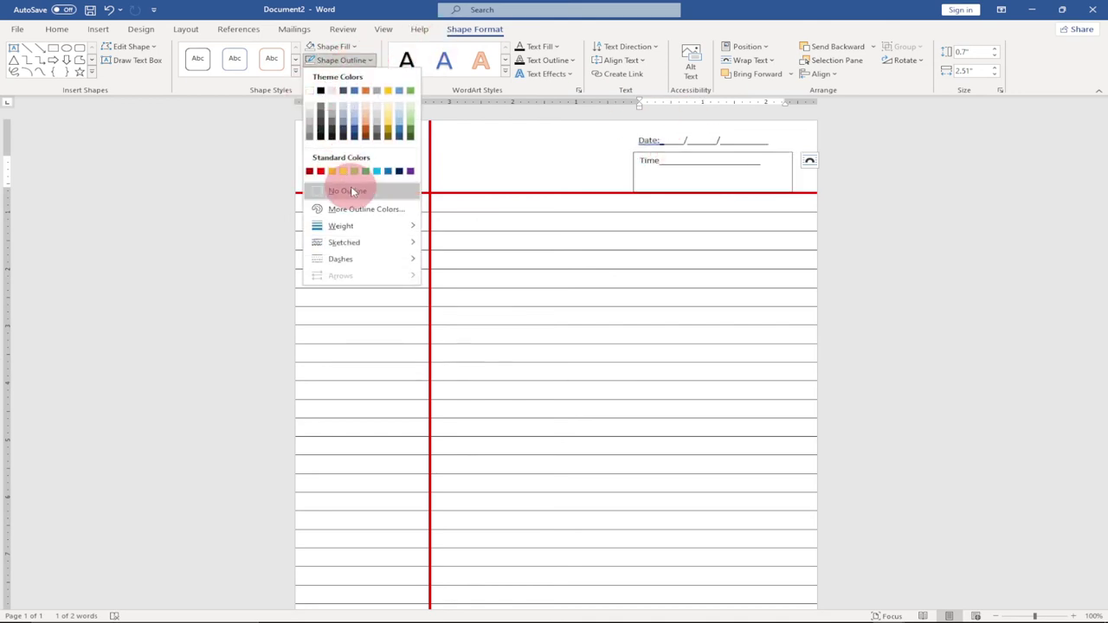
pyautogui.click(347, 190)
pyautogui.click(580, 150)
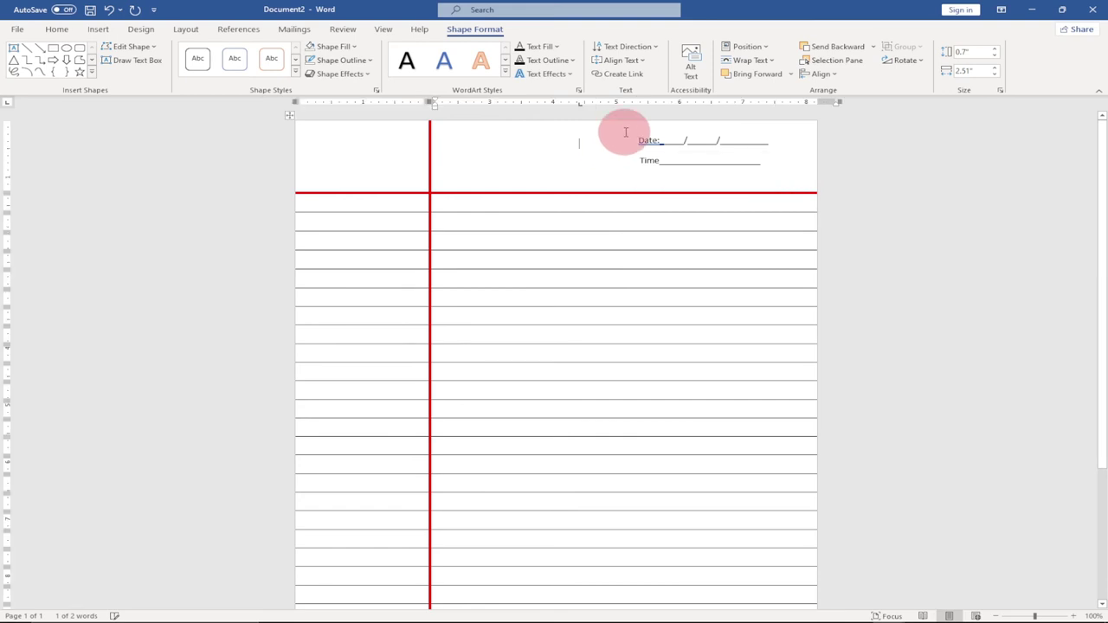
# Stretch the Time box's right edge slightly wider.
pyautogui.click(783, 165)
pyautogui.moveTo(791, 164); pyautogui.dragTo(792, 165)
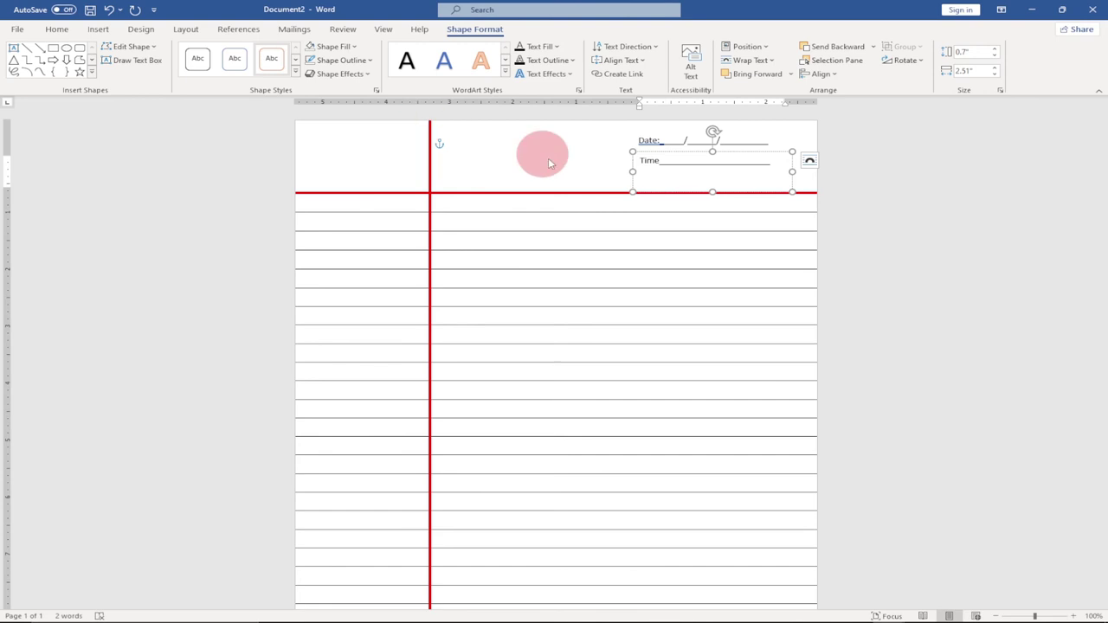
pyautogui.click(99, 29)
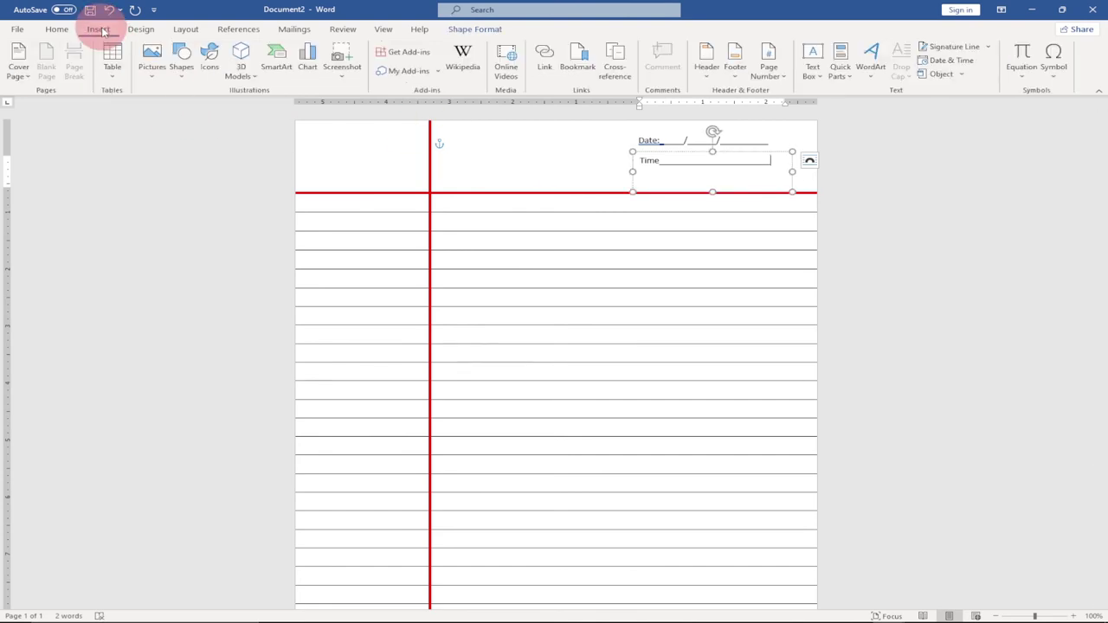
# Draw a rectangle covering the Date and Time lines in the top-right header.
pyautogui.click(184, 71)
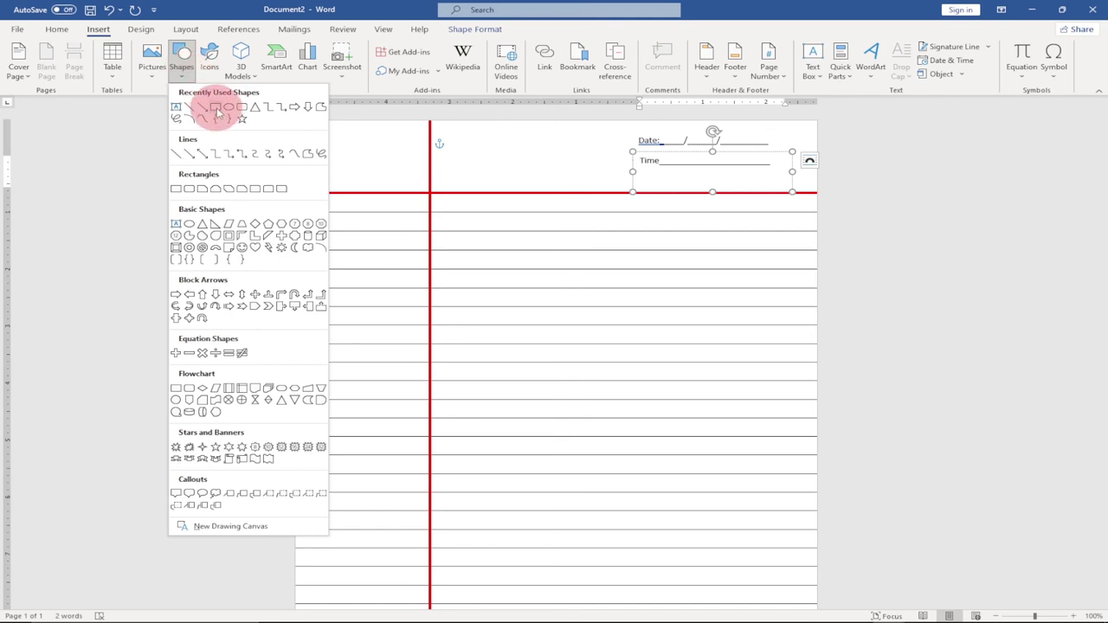
pyautogui.click(217, 108)
pyautogui.moveTo(617, 124); pyautogui.dragTo(789, 180)
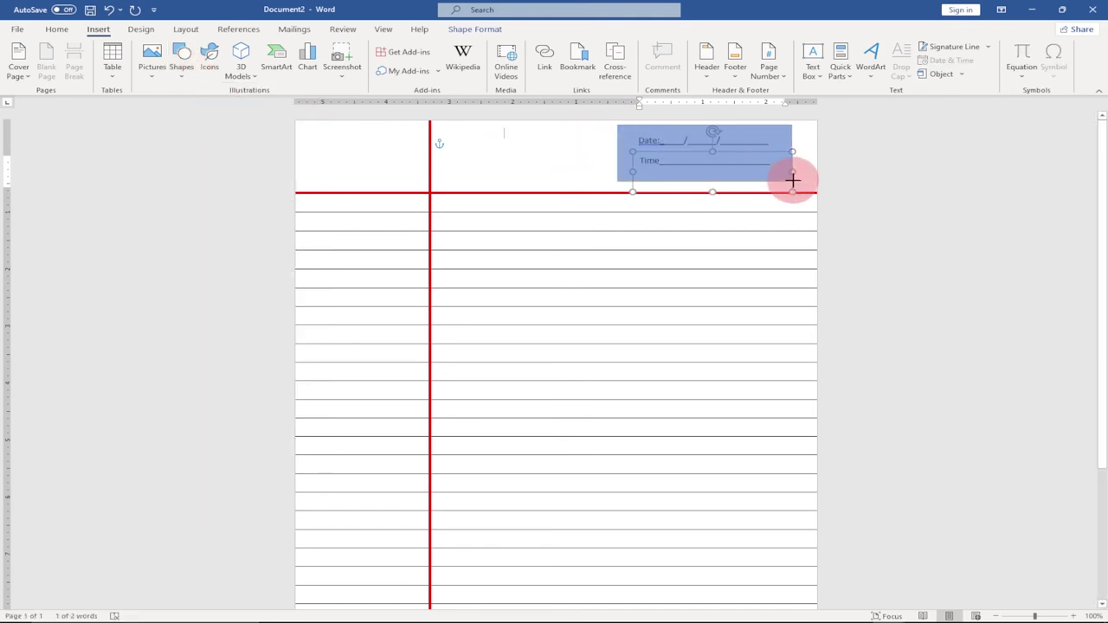
pyautogui.moveTo(792, 179); pyautogui.dragTo(792, 180)
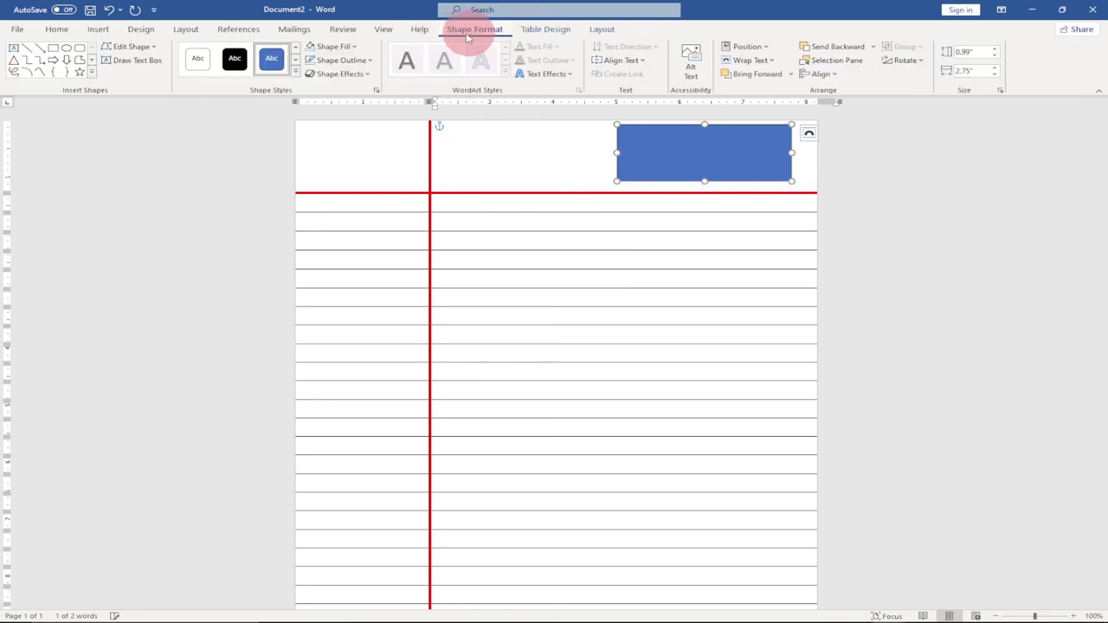
# Give the rectangle No Fill so the Date and Time lines show through, then reselect it.
pyautogui.click(354, 48)
pyautogui.click(346, 178)
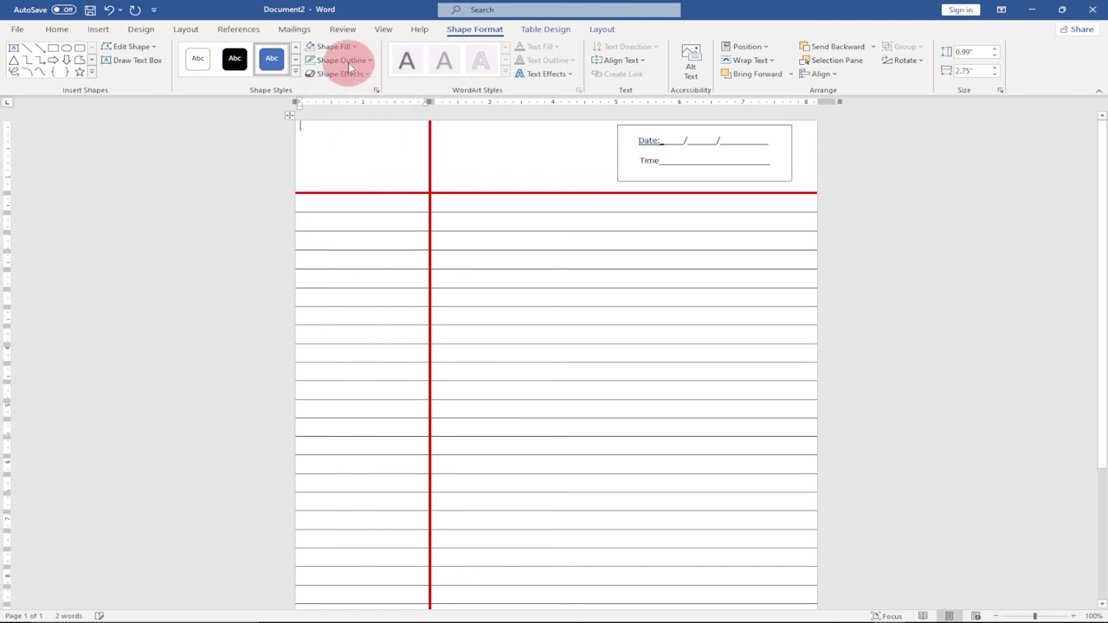
pyautogui.press('Escape')
pyautogui.click(463, 28)
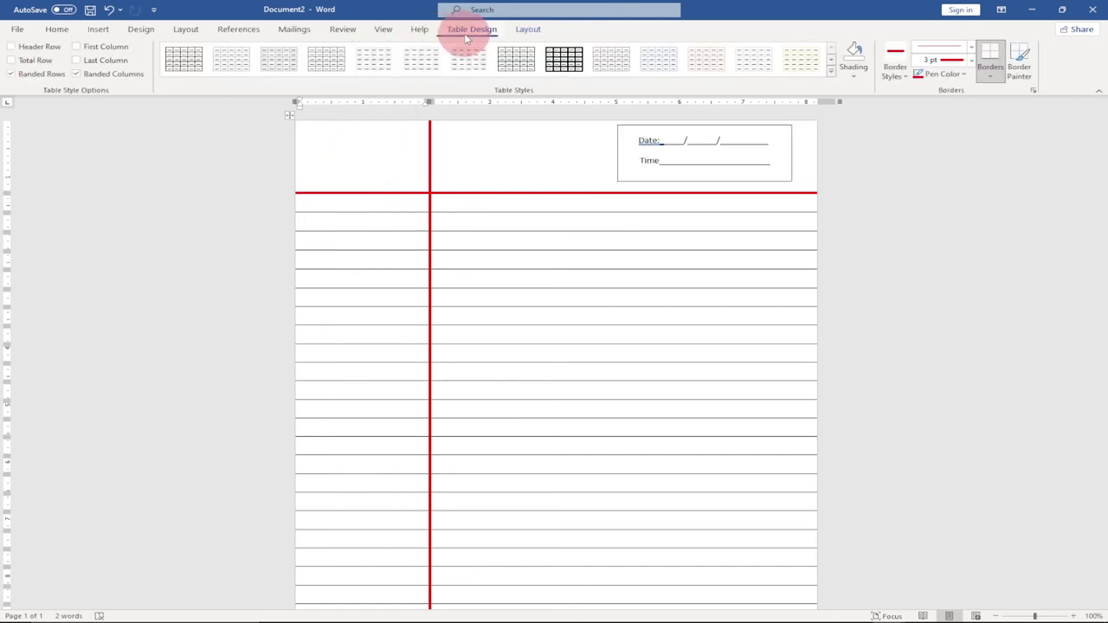
pyautogui.click(712, 141)
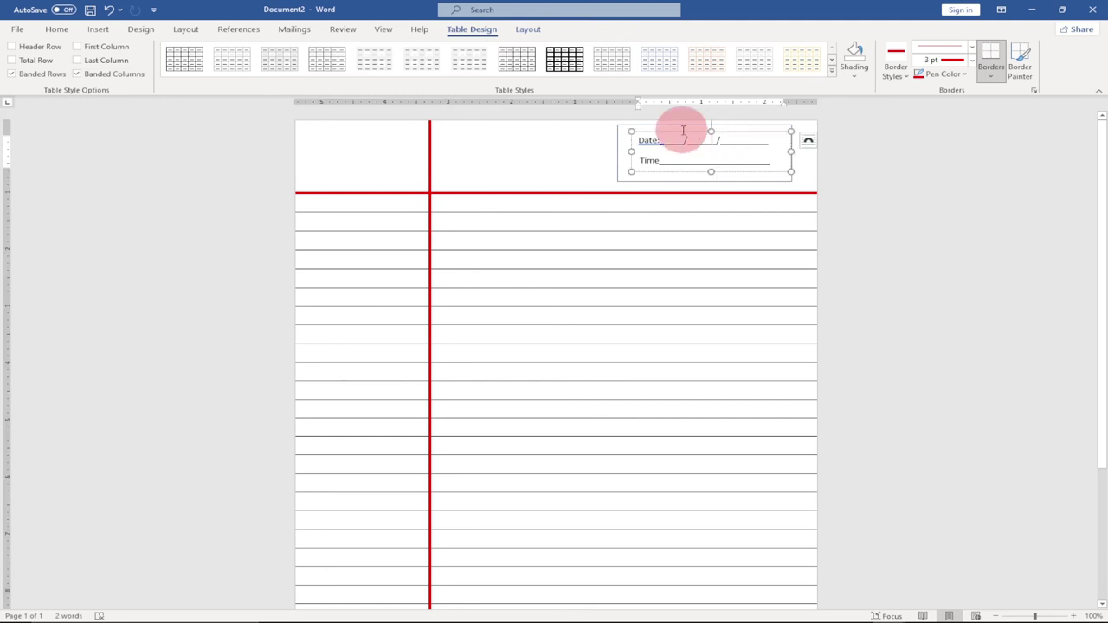
pyautogui.moveTo(643, 128); pyautogui.dragTo(641, 124)
pyautogui.click(348, 68)
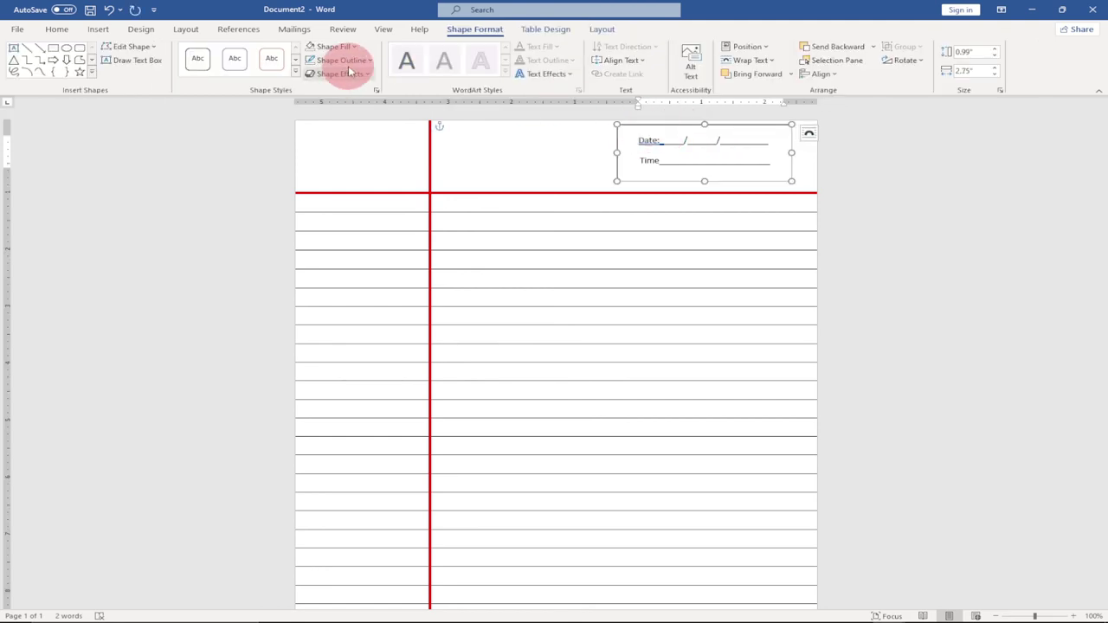
# Make the rectangle's outline red and colour the Date text red.
pyautogui.click(367, 66)
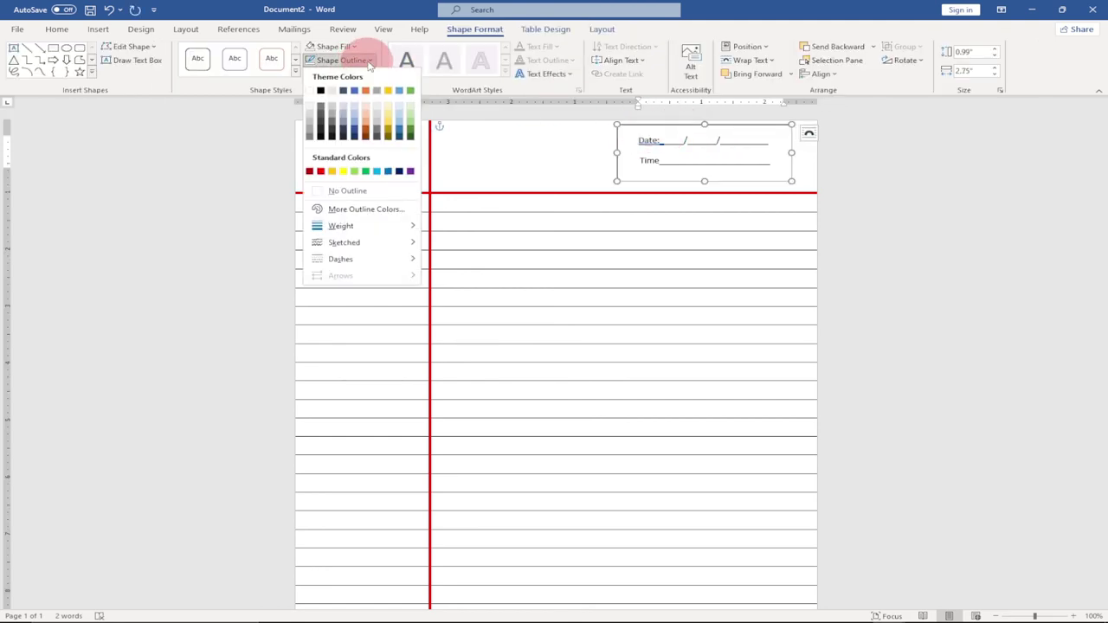
pyautogui.click(321, 172)
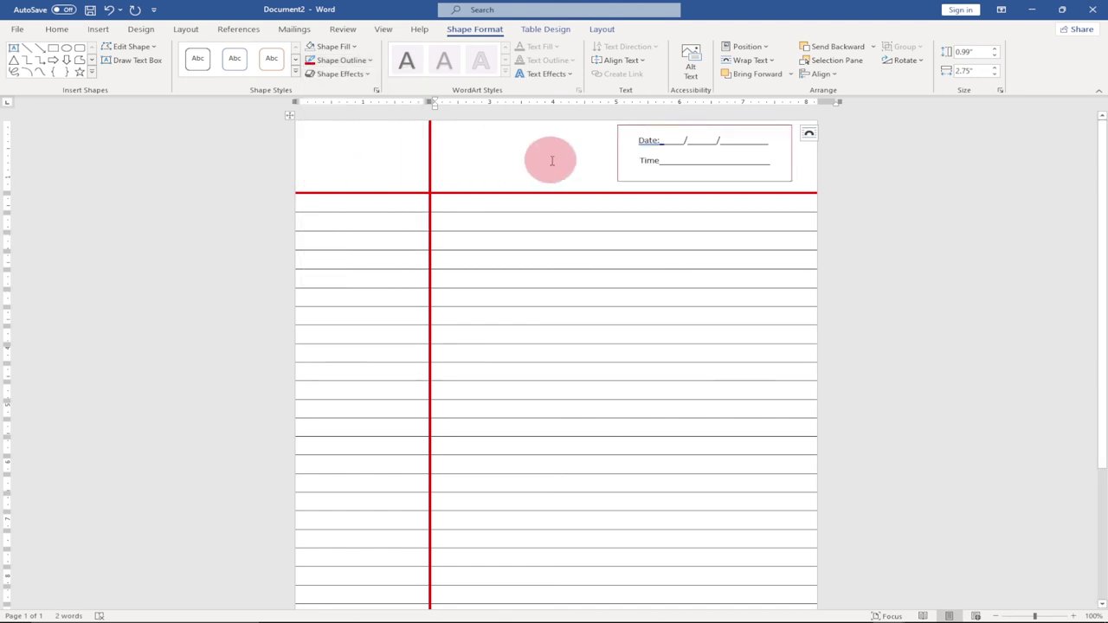
pyautogui.click(681, 141)
pyautogui.moveTo(638, 140); pyautogui.dragTo(763, 153)
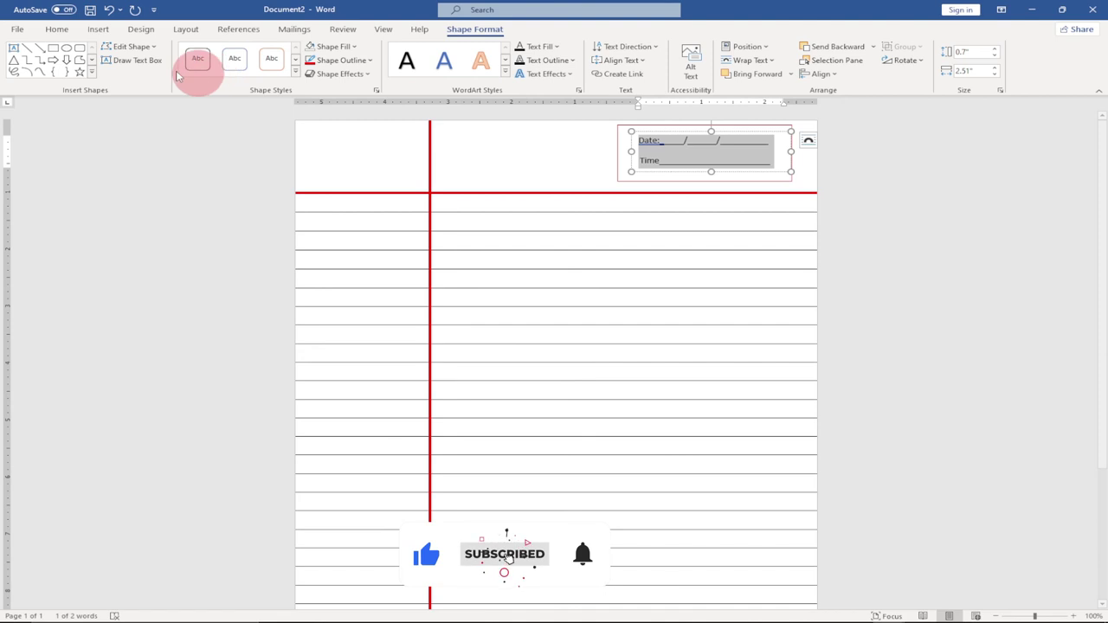
pyautogui.click(56, 30)
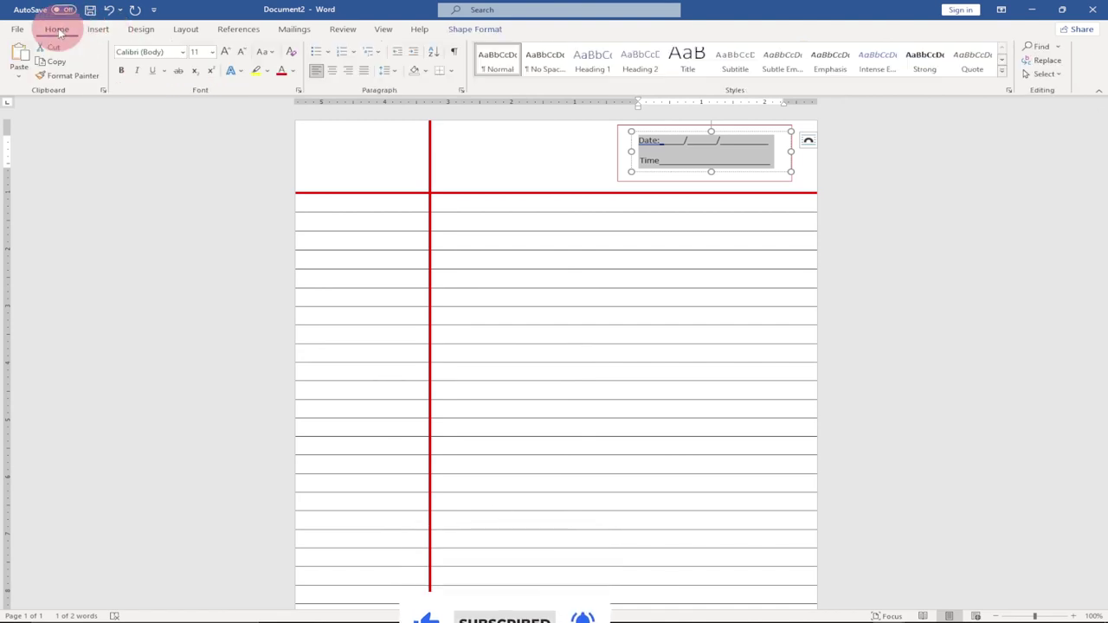
pyautogui.click(293, 75)
pyautogui.click(293, 201)
pyautogui.click(651, 165)
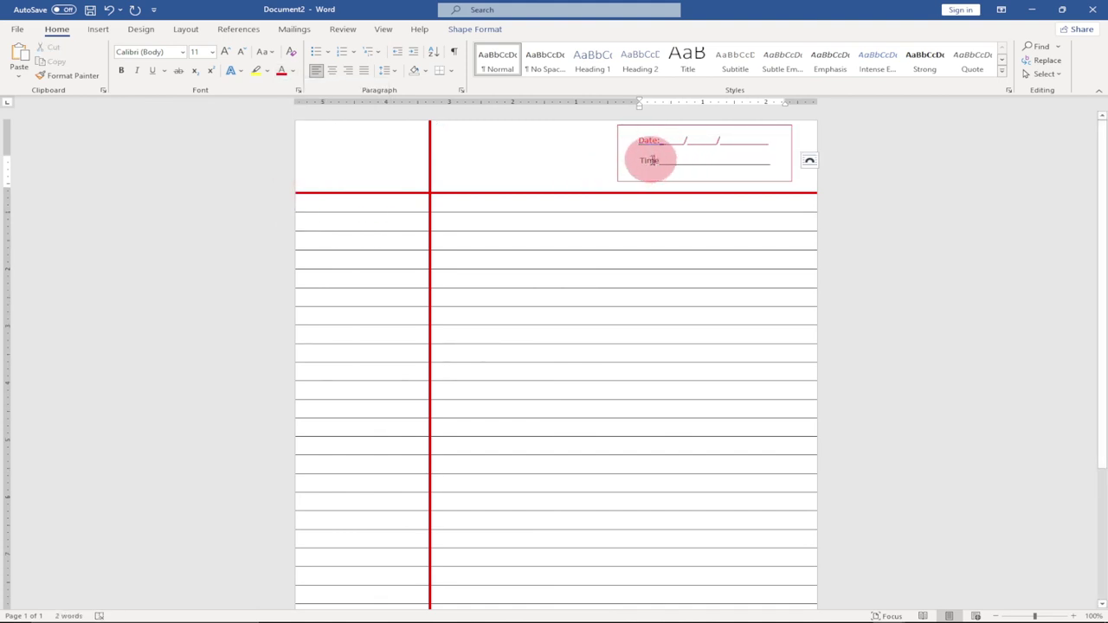
# Colour the Time line red as well.
pyautogui.moveTo(641, 160); pyautogui.dragTo(753, 166)
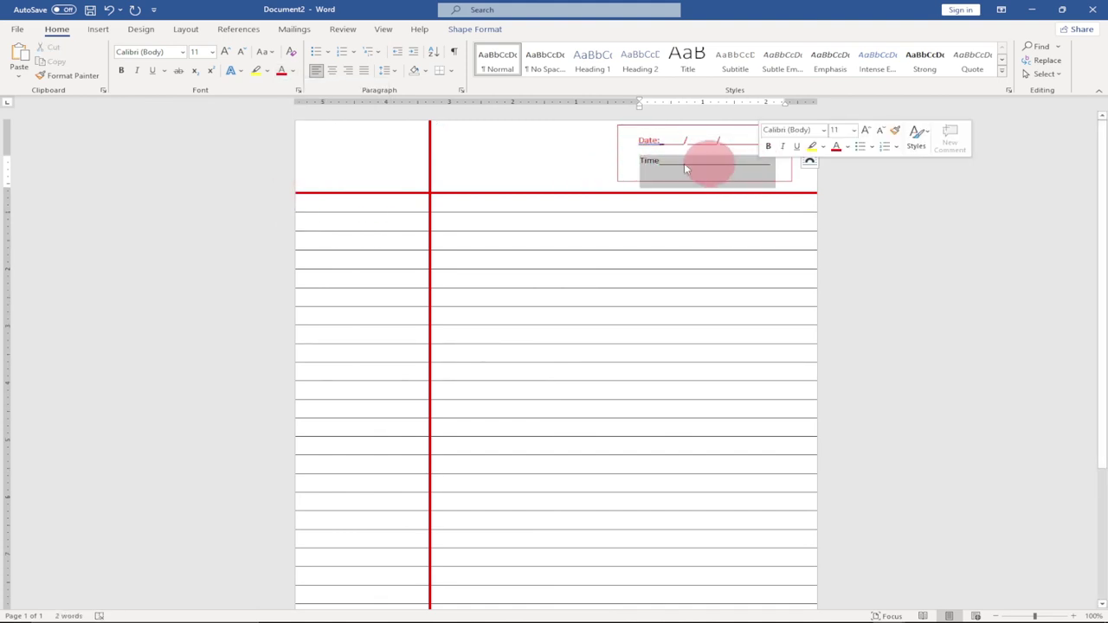
pyautogui.click(283, 74)
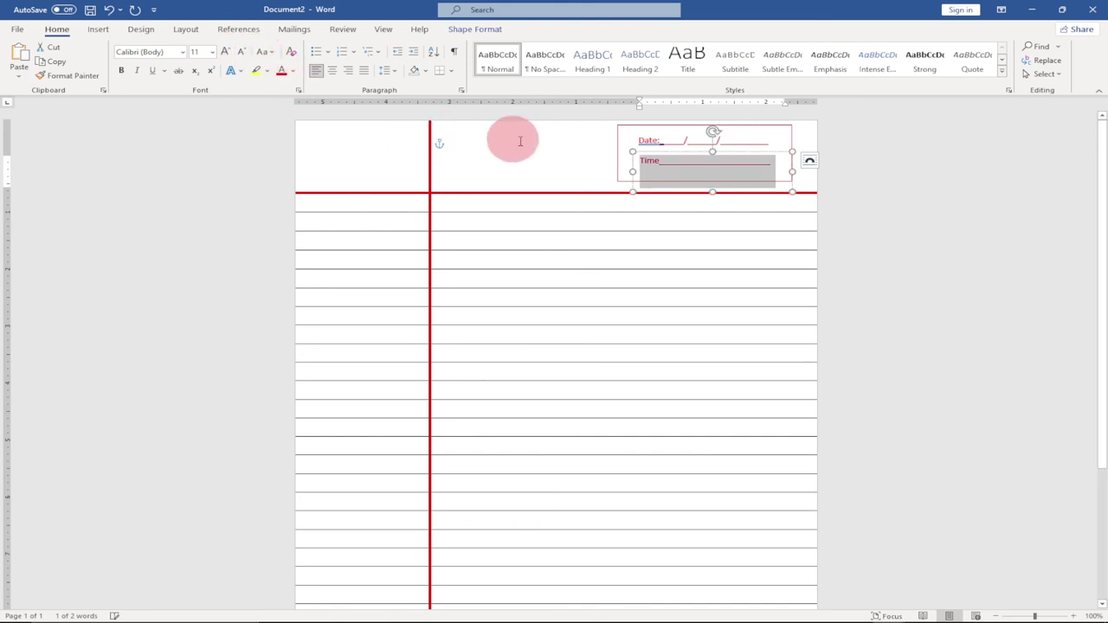
pyautogui.click(539, 144)
pyautogui.scroll(-5, 520, 197)
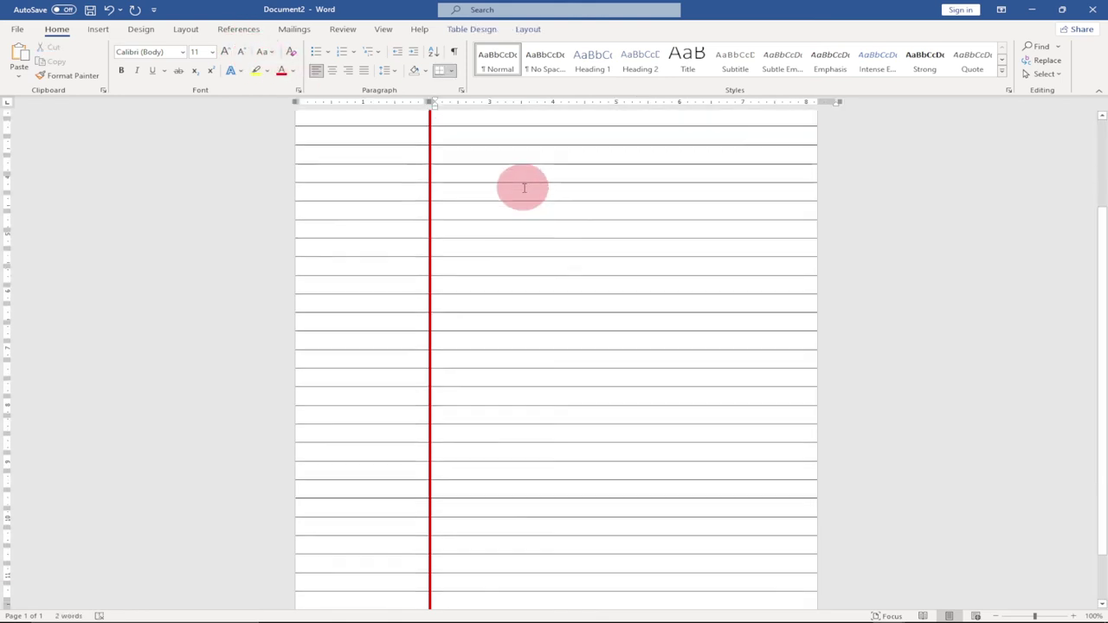